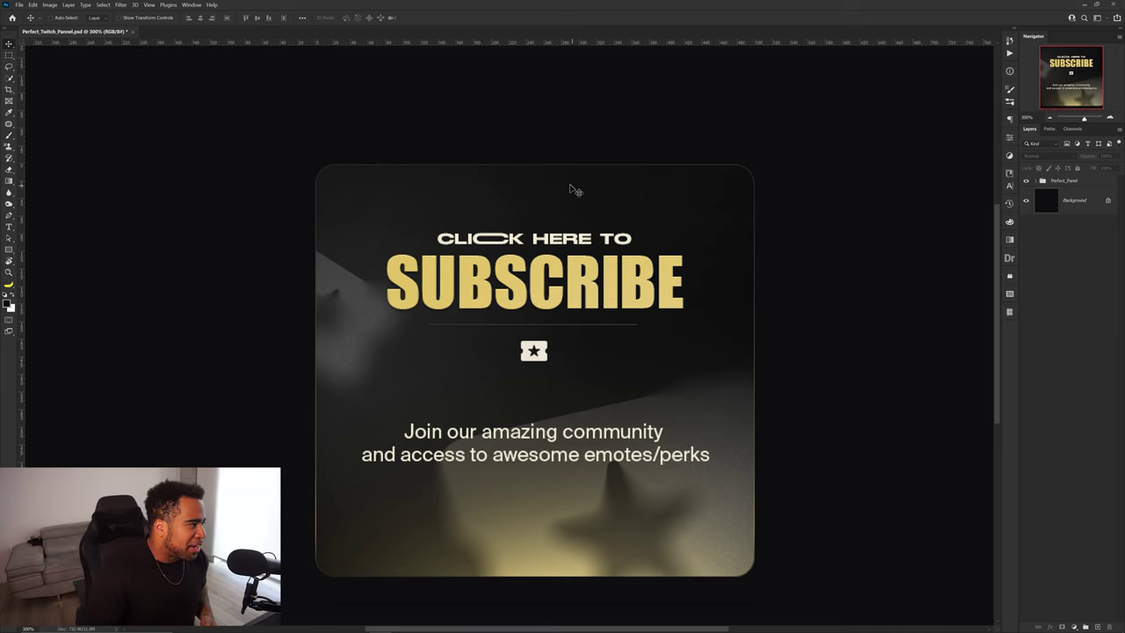
# Step: Create a new 500 x 500 pixel document at a resolution of 300 pixels per inch
pyautogui.click(18, 4)
pyautogui.click(22, 13)
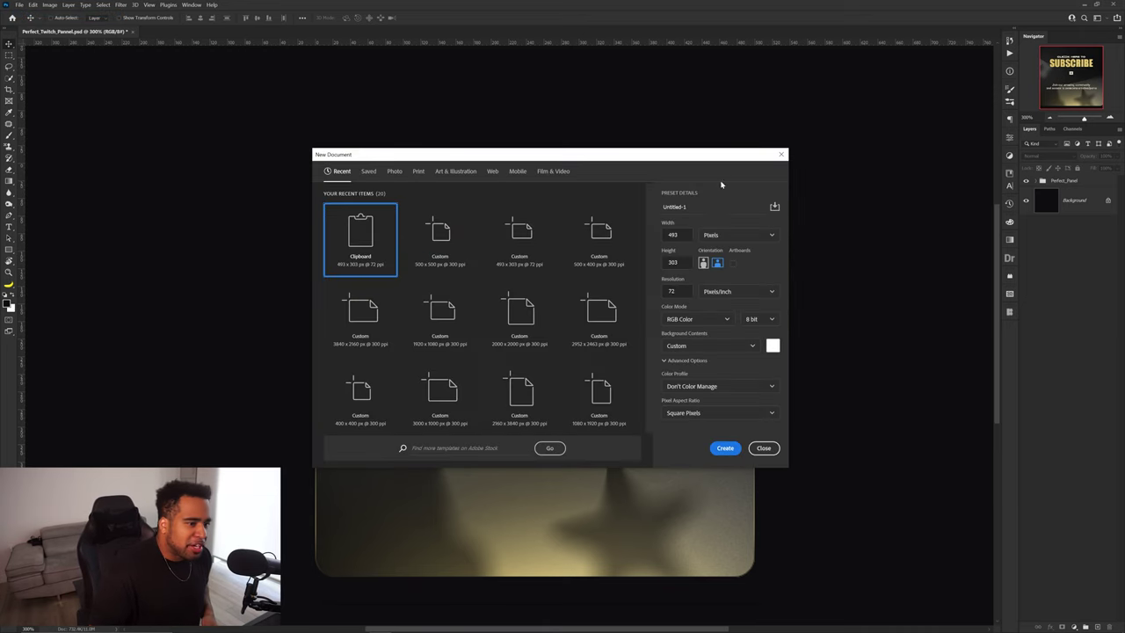
pyautogui.write('500')
pyautogui.press('Tab')
pyautogui.write('50')
pyautogui.press('Tab')
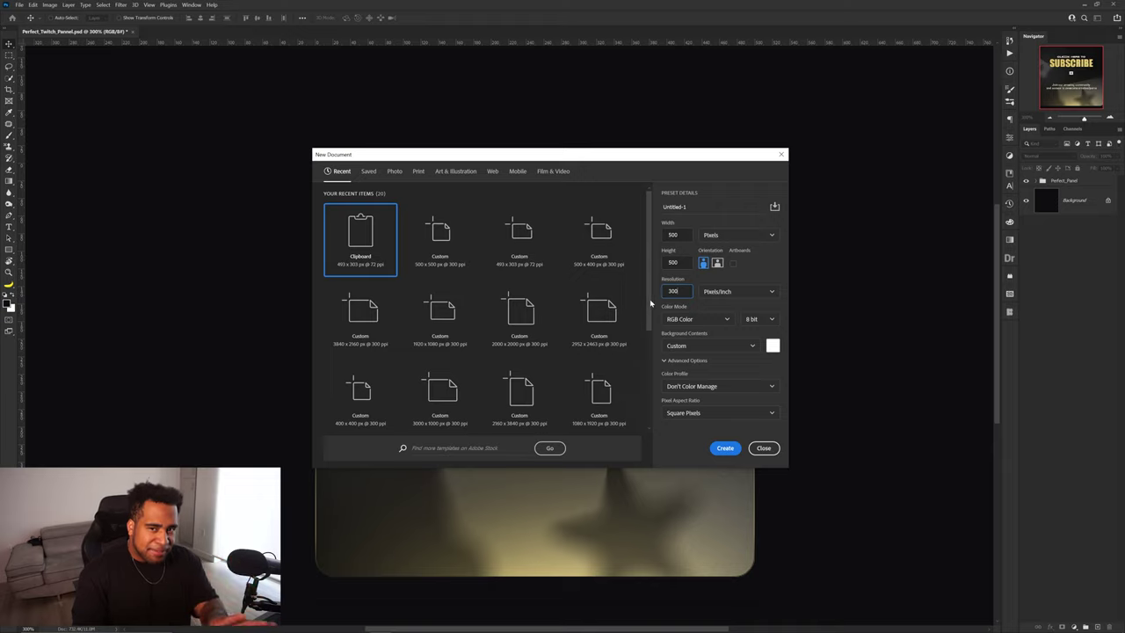
pyautogui.click(726, 448)
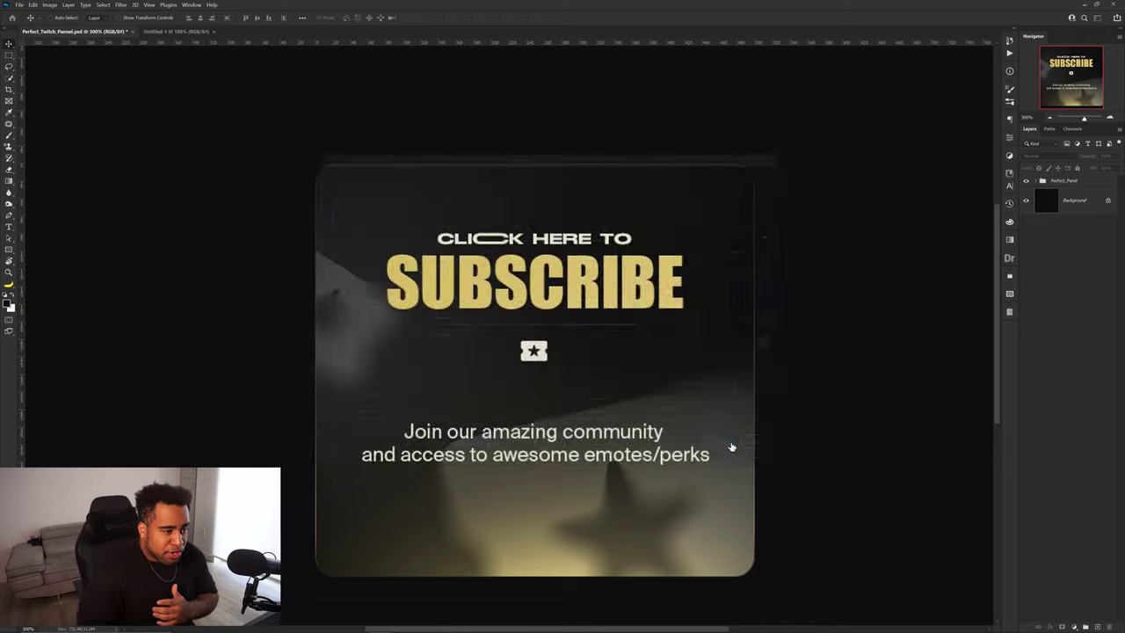
# Step: Try Dark Gray and Light Gray as the colour of the area surrounding the canvas
pyautogui.scroll(3, 510, 307)
pyautogui.scroll(-1, 511, 306)
pyautogui.moveTo(547, 355); pyautogui.dragTo(554, 287)
pyautogui.rightClick(880, 117)
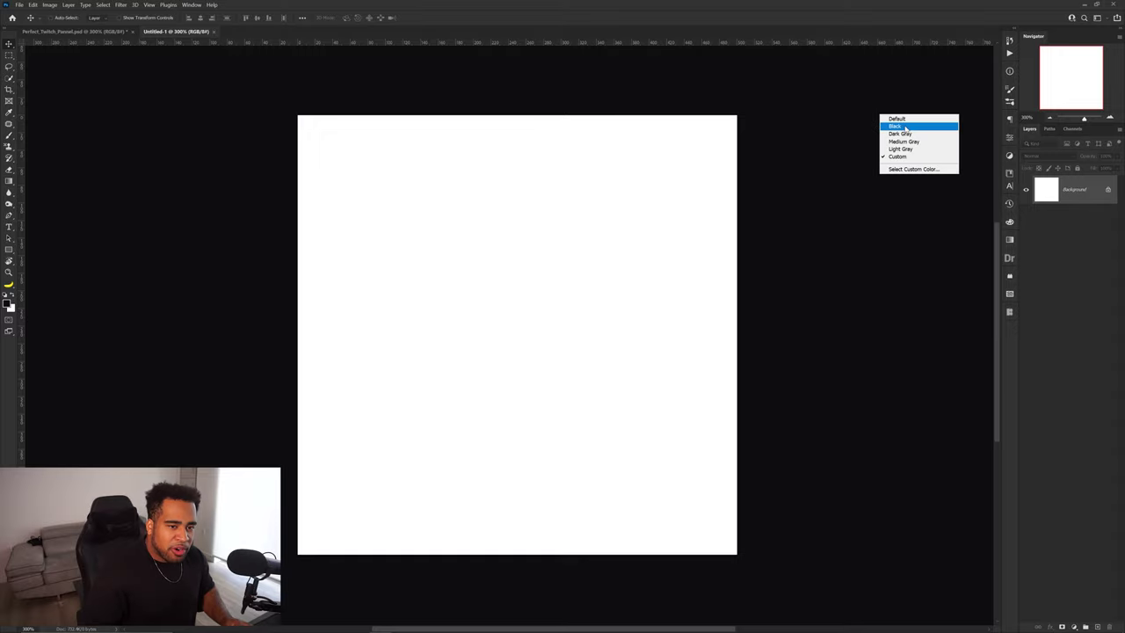
pyautogui.click(885, 127)
pyautogui.rightClick(884, 125)
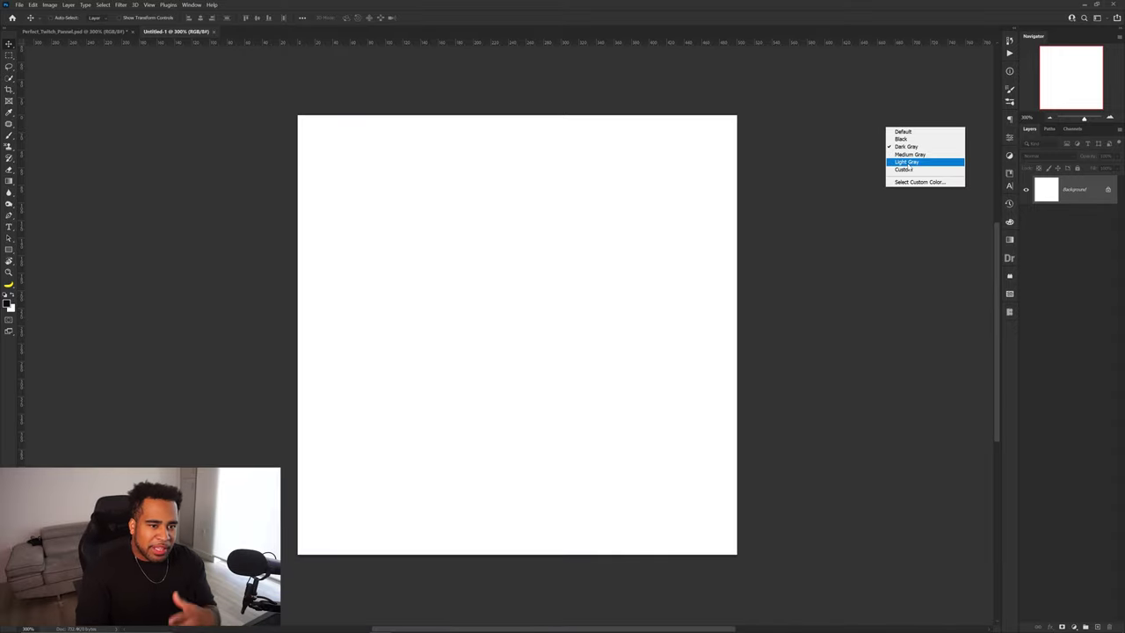
pyautogui.click(905, 163)
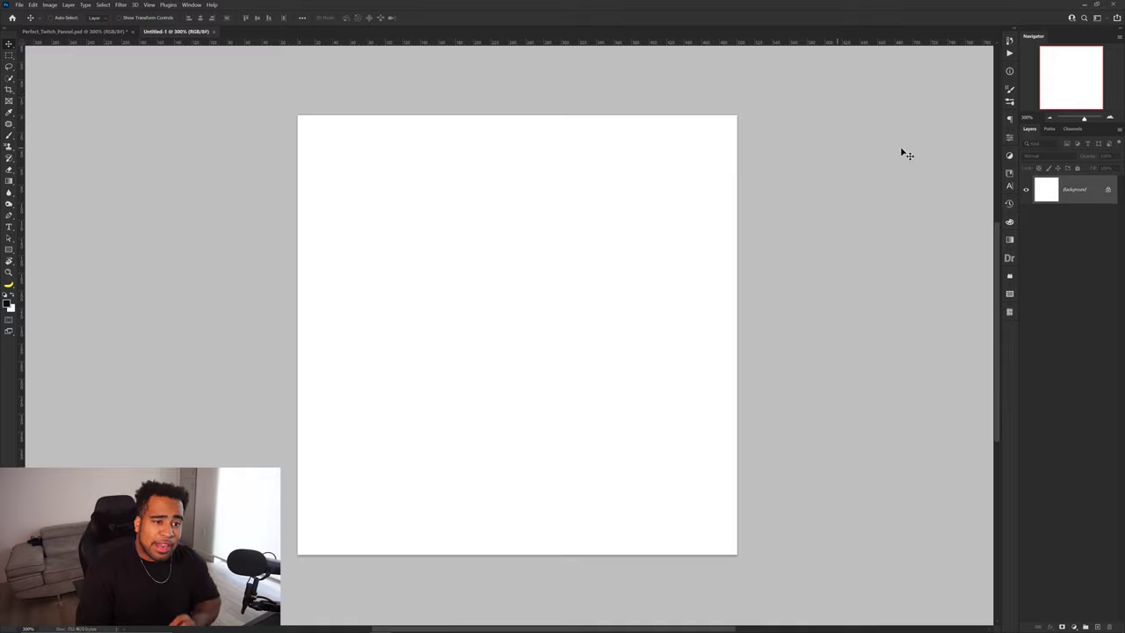
# Step: Set the area surrounding the canvas to the custom colour 0e0e10
pyautogui.rightClick(888, 96)
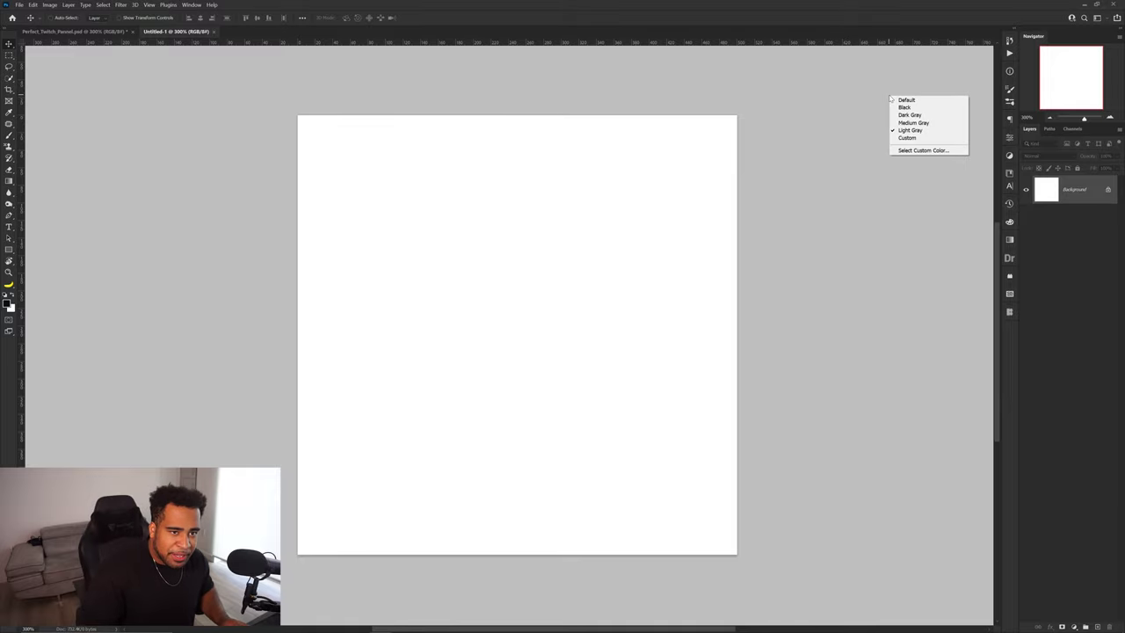
pyautogui.click(917, 152)
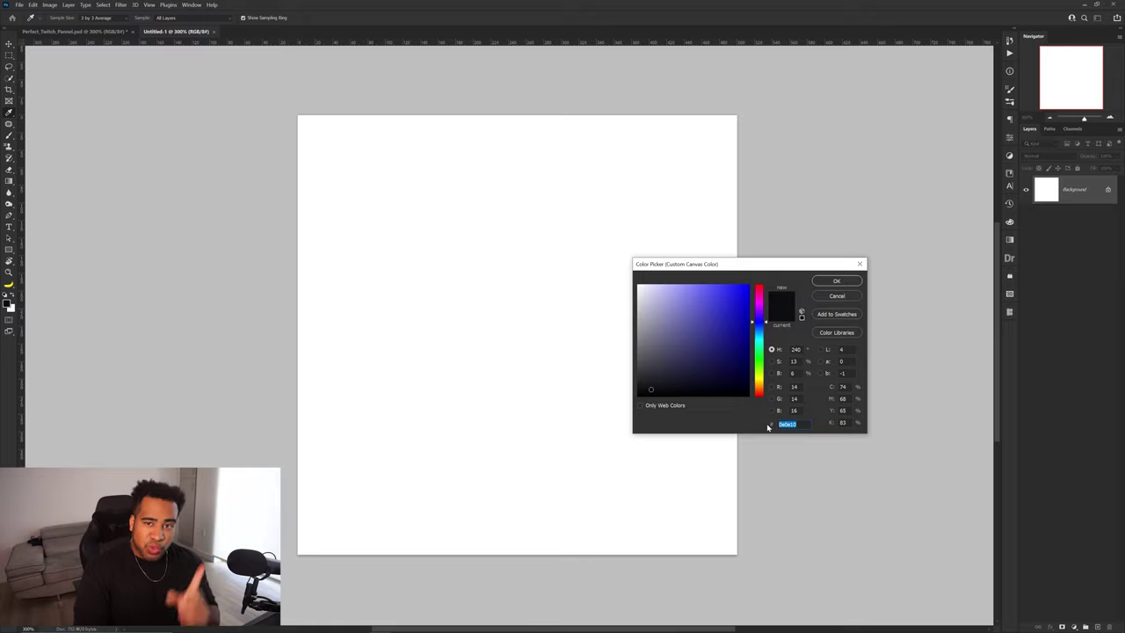
pyautogui.click(836, 282)
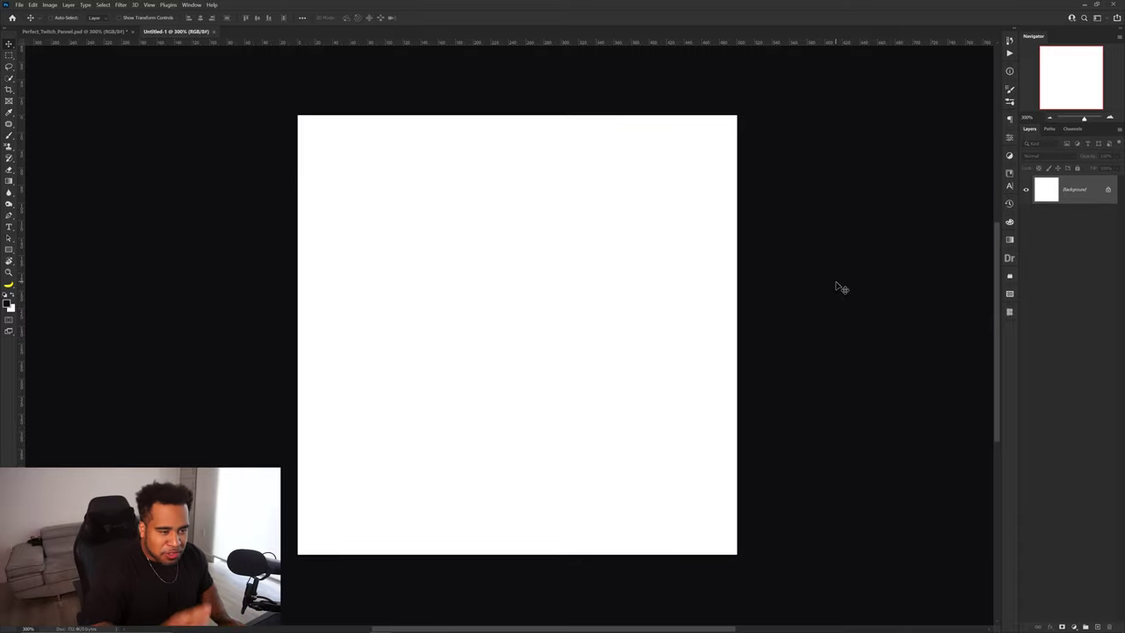
# Step: Set up the Rectangle tool to create shapes with no stroke colour
pyautogui.click(8, 250)
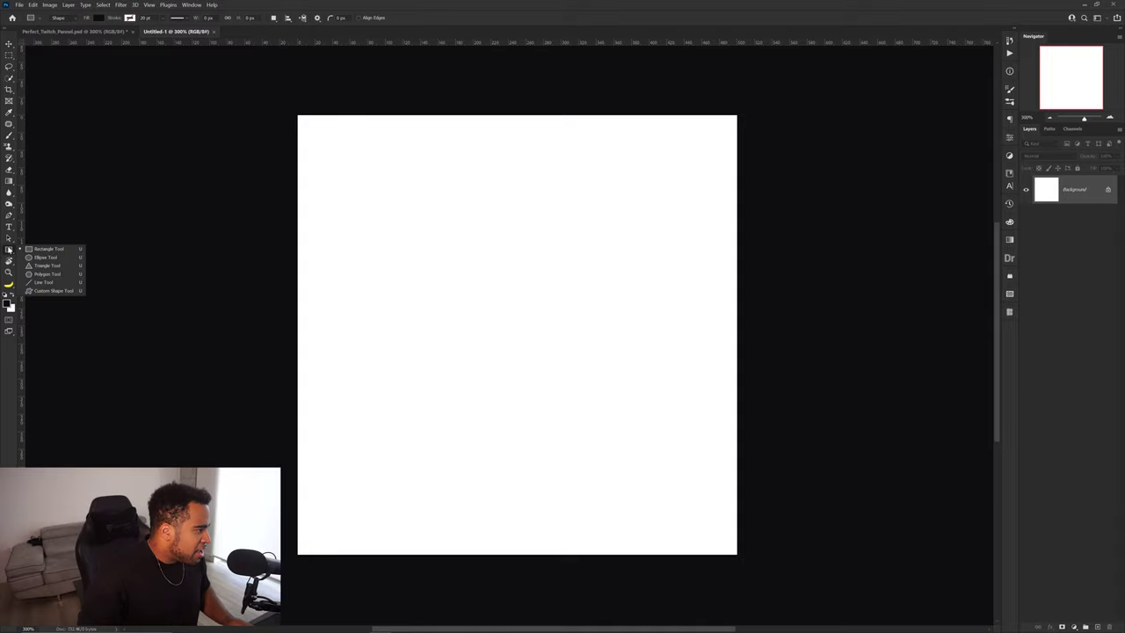
pyautogui.click(59, 249)
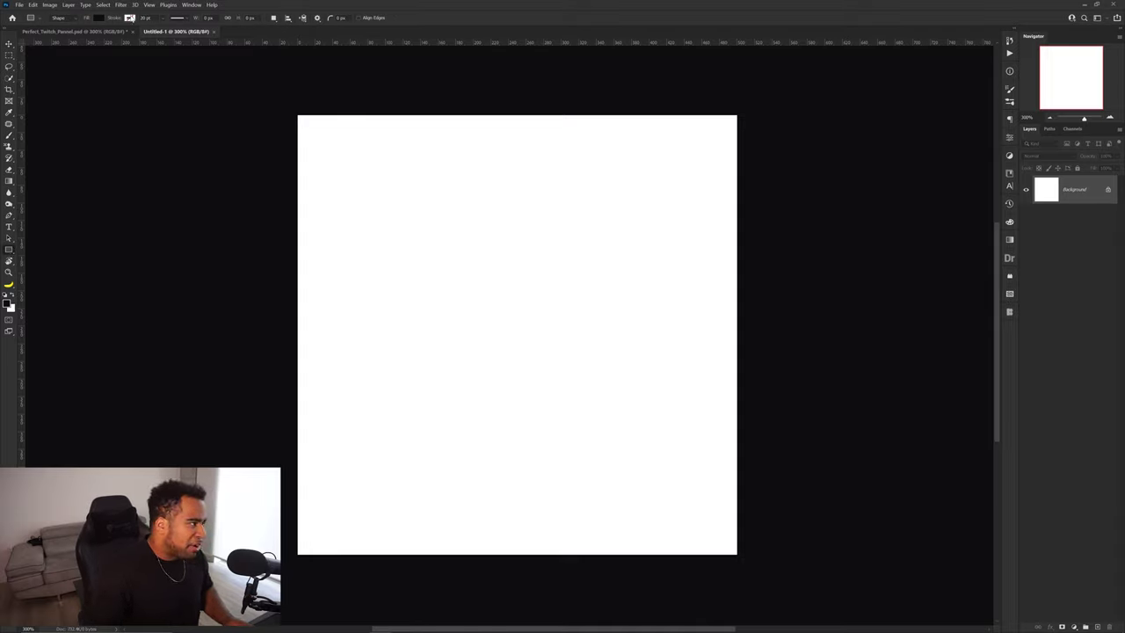
pyautogui.click(129, 17)
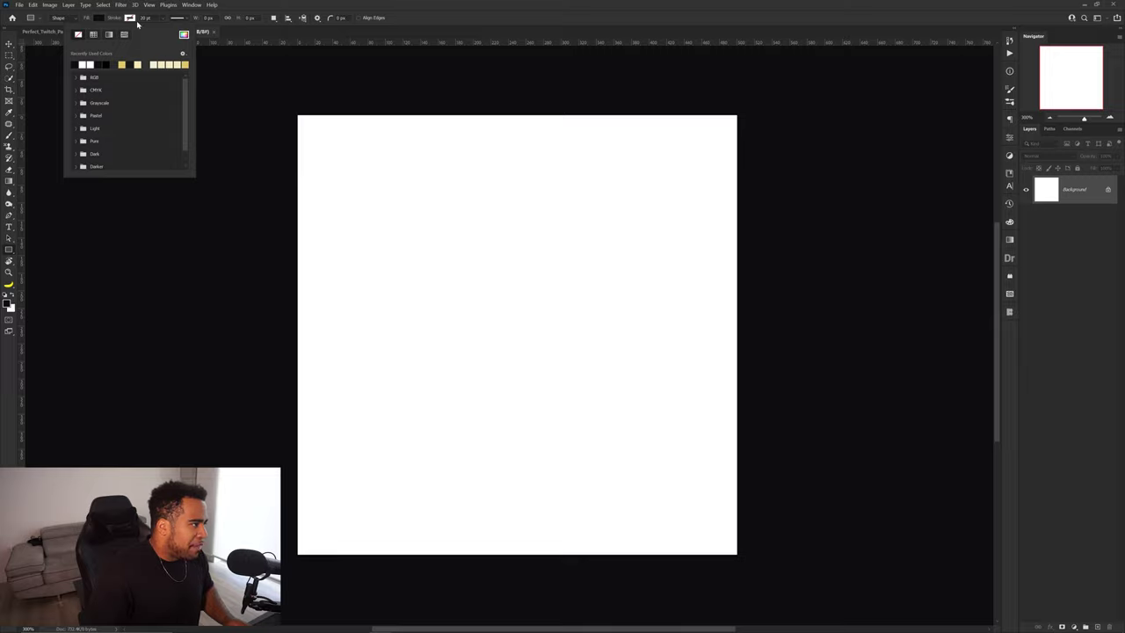
pyautogui.click(129, 18)
pyautogui.click(129, 18)
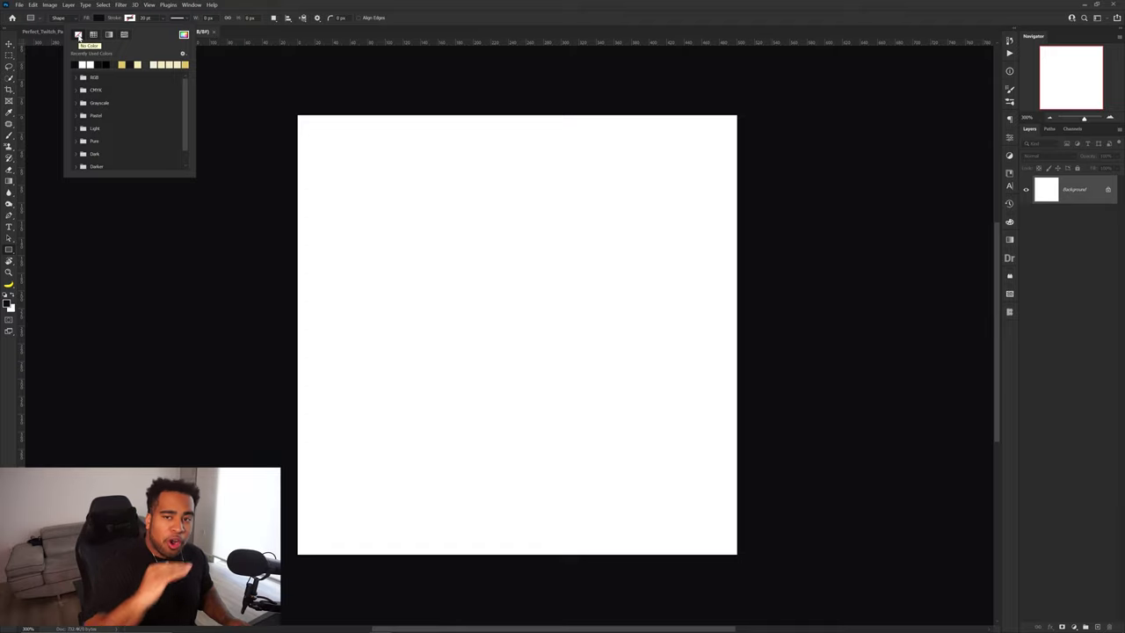
pyautogui.click(78, 35)
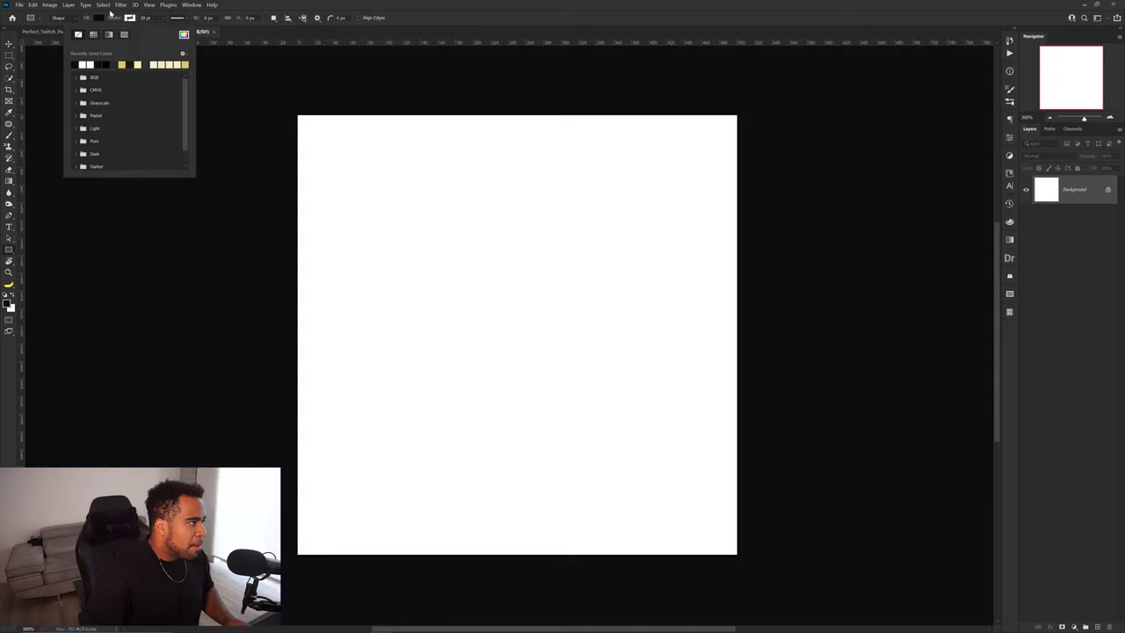
# Step: Set the Rectangle tool's fill to a medium gray
pyautogui.click(100, 18)
pyautogui.click(99, 19)
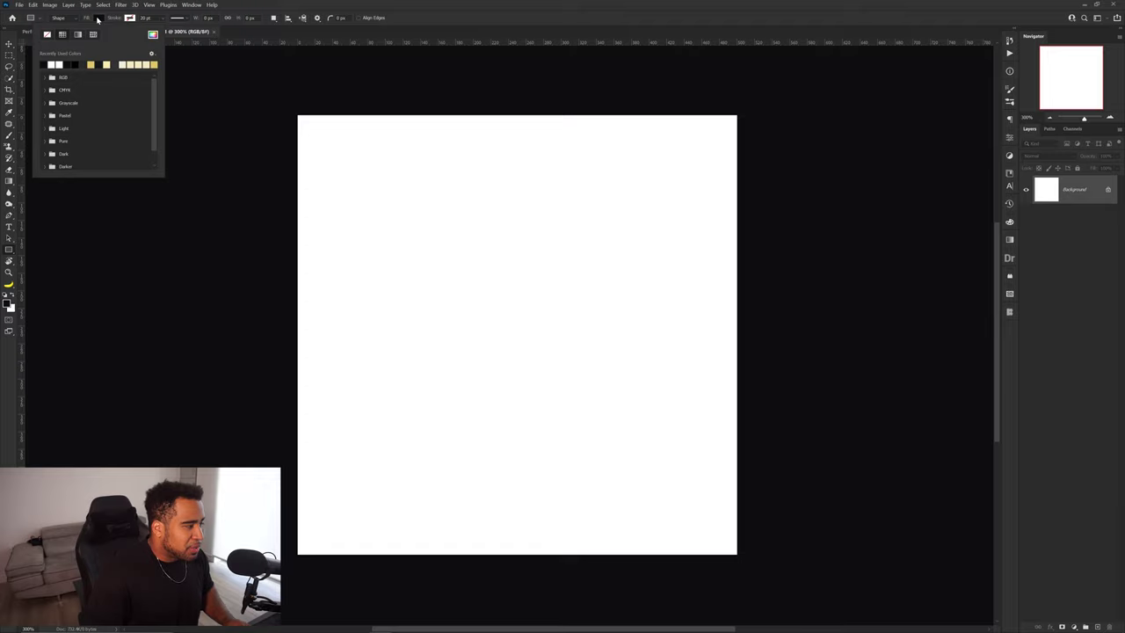
pyautogui.click(153, 34)
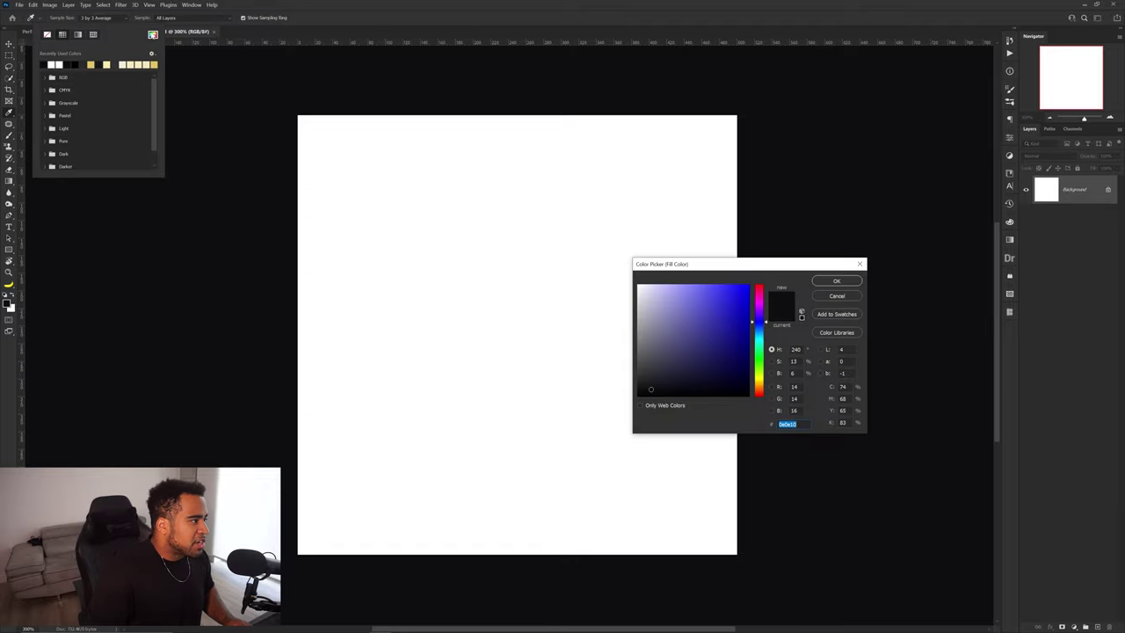
pyautogui.click(640, 341)
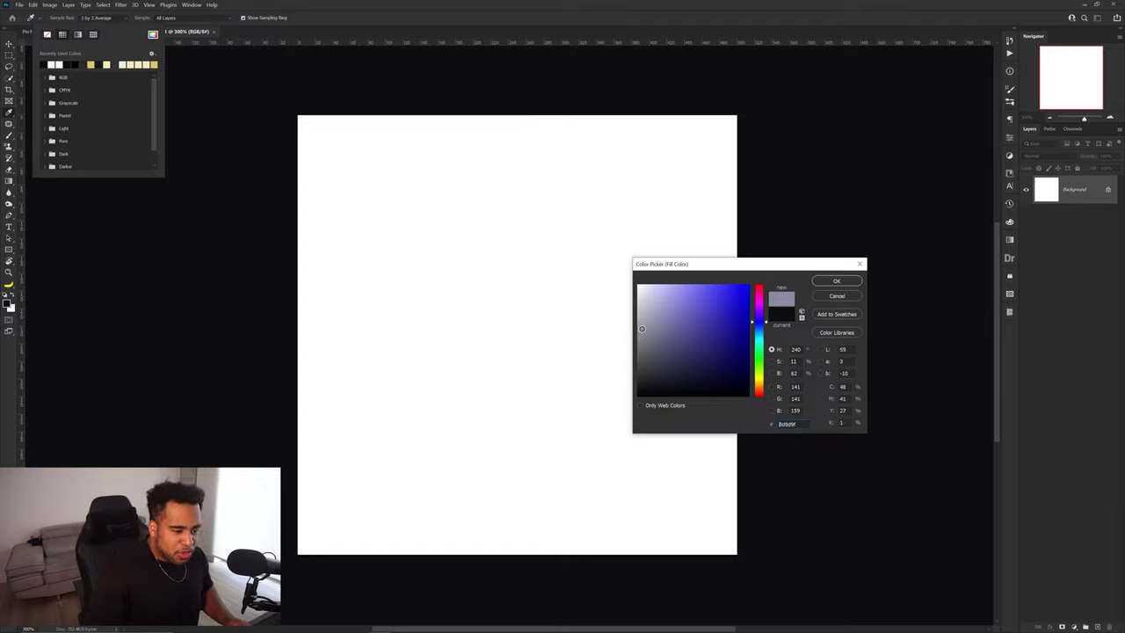
pyautogui.click(836, 280)
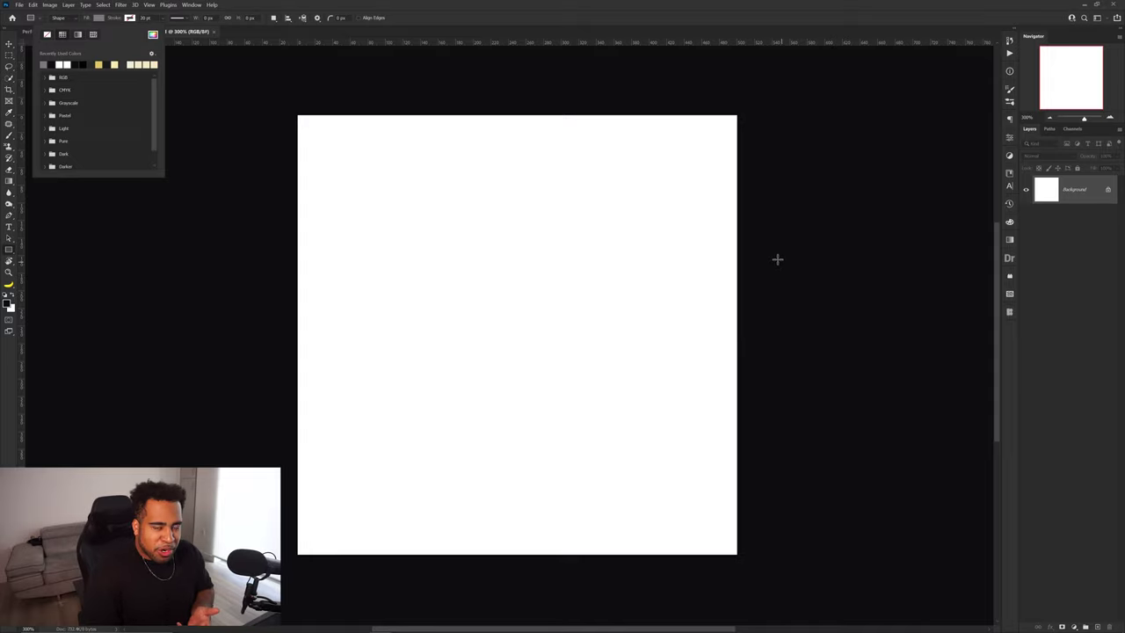
# Step: Draw a 500 x 432 px rectangle spanning the full canvas width, starting from the canvas's upper-left corner
pyautogui.click(46, 247)
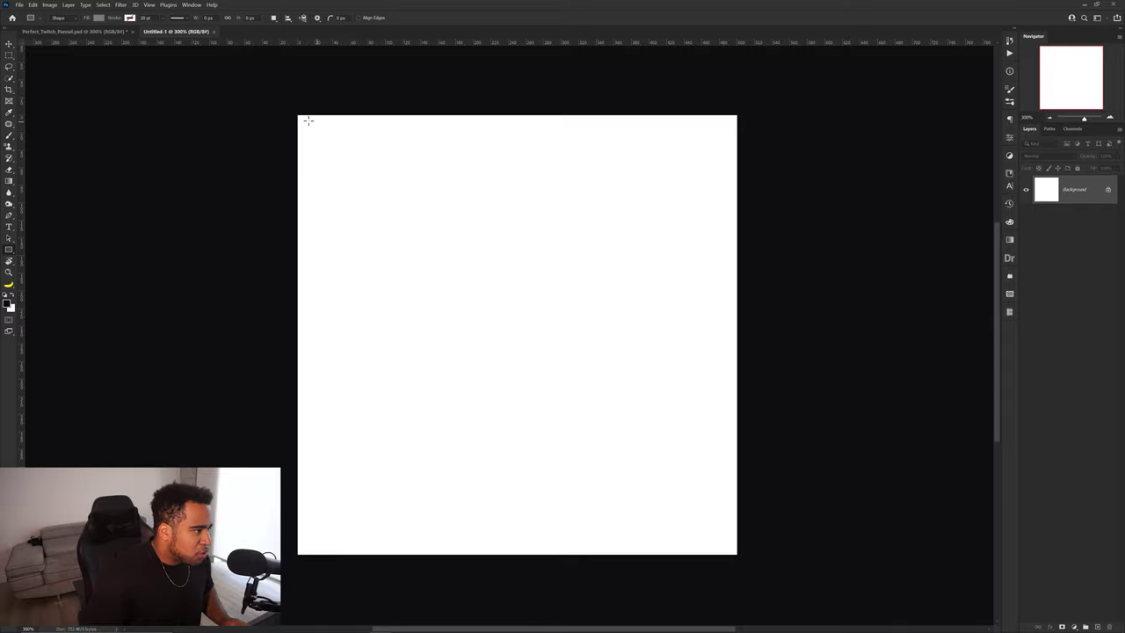
pyautogui.moveTo(296, 114); pyautogui.dragTo(736, 551)
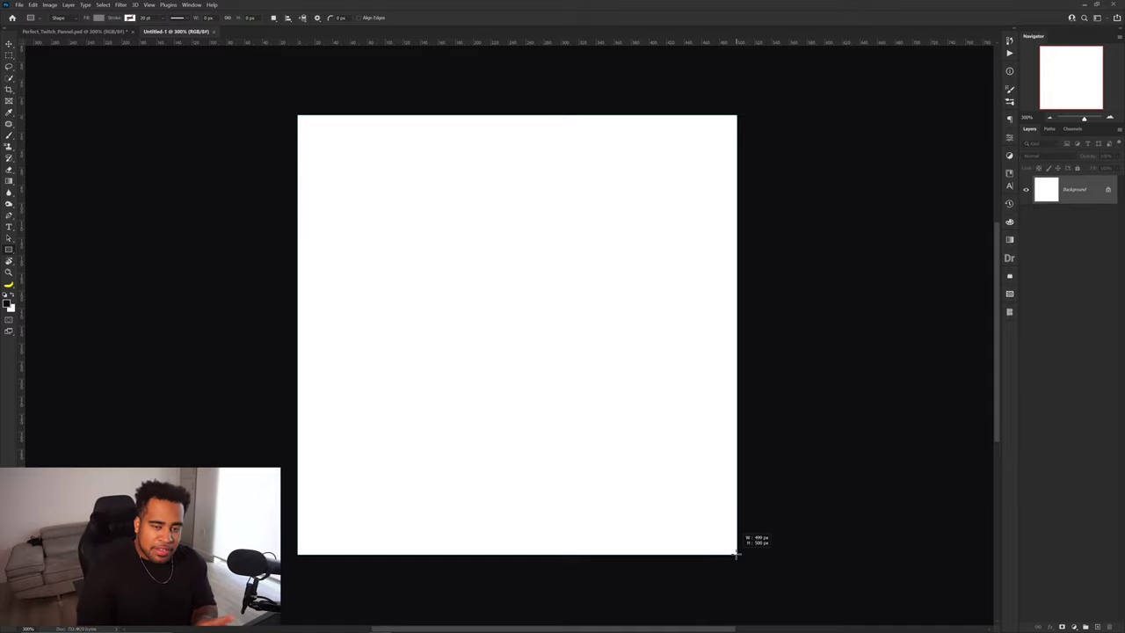
pyautogui.moveTo(737, 552); pyautogui.dragTo(735, 494)
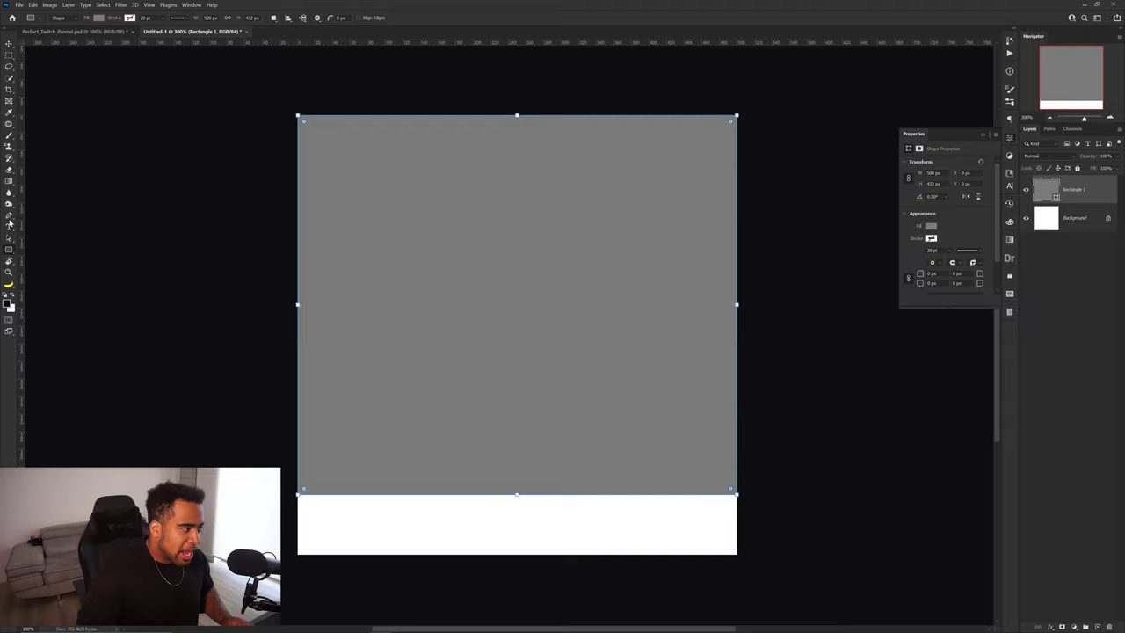
# Step: Round all four corners of the gray rectangle to a radius of about 23 px
pyautogui.moveTo(8, 253); pyautogui.dragTo(38, 252)
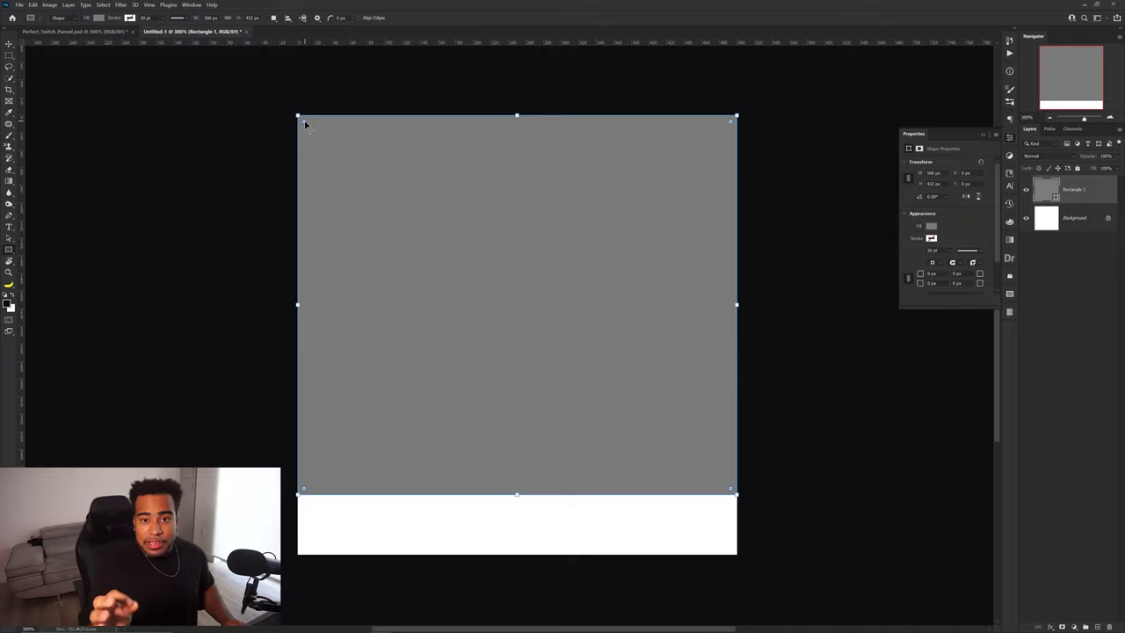
pyautogui.moveTo(305, 124); pyautogui.dragTo(349, 200)
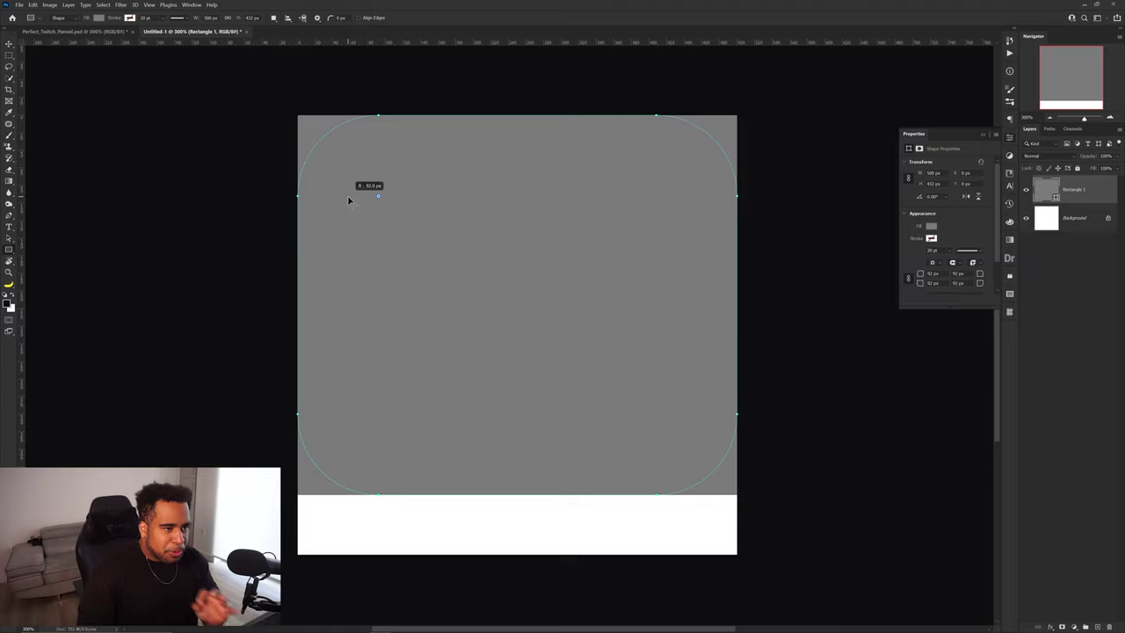
pyautogui.moveTo(348, 201); pyautogui.dragTo(319, 135)
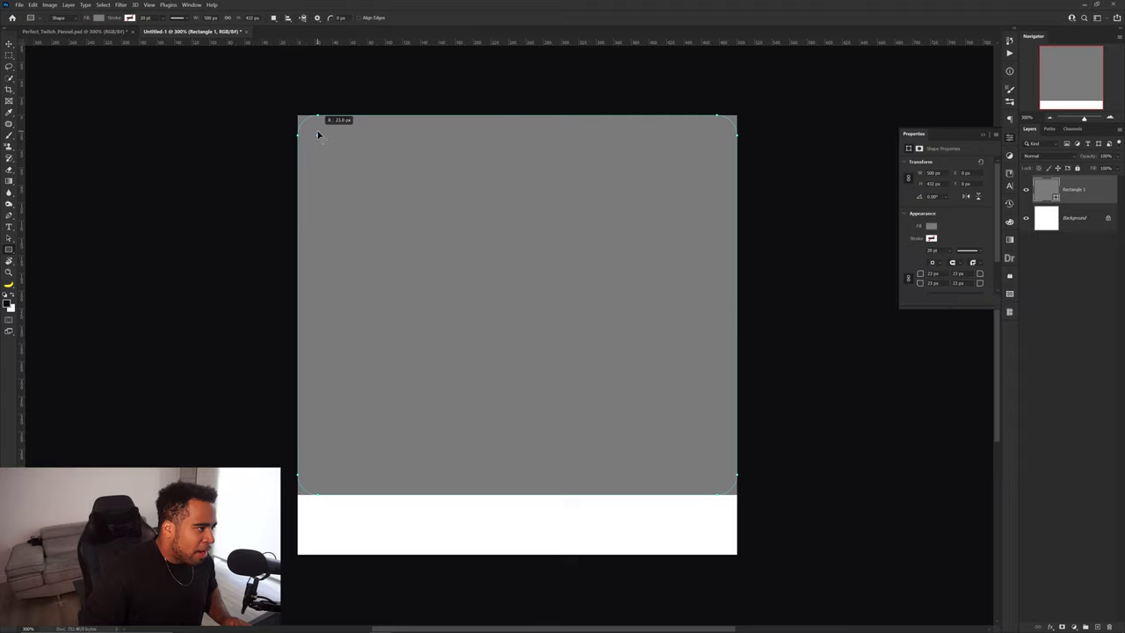
pyautogui.moveTo(318, 135); pyautogui.dragTo(318, 134)
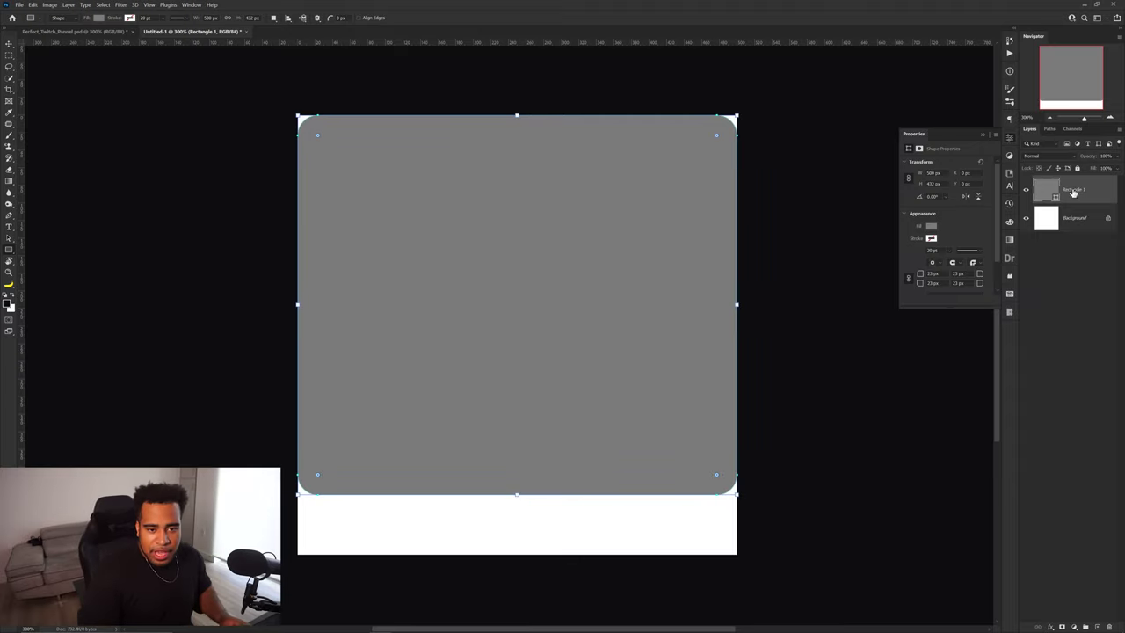
# Step: Add a new layer above the rounded rectangle and clip it to the rectangle with a clipping mask
pyautogui.click(1097, 626)
pyautogui.rightClick(1088, 195)
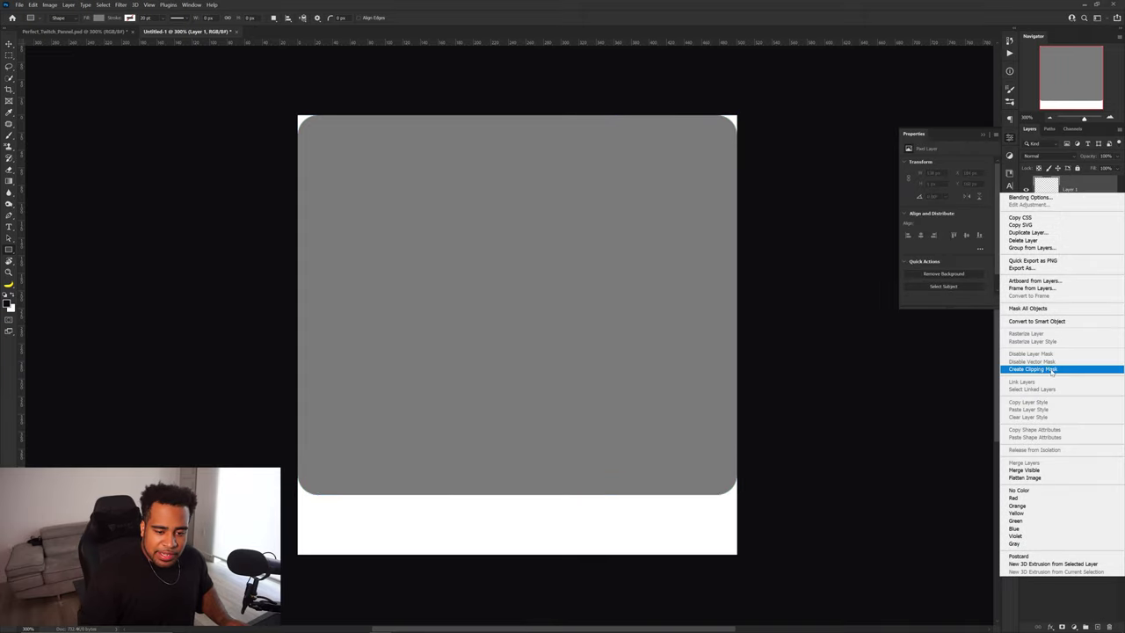
pyautogui.click(1050, 369)
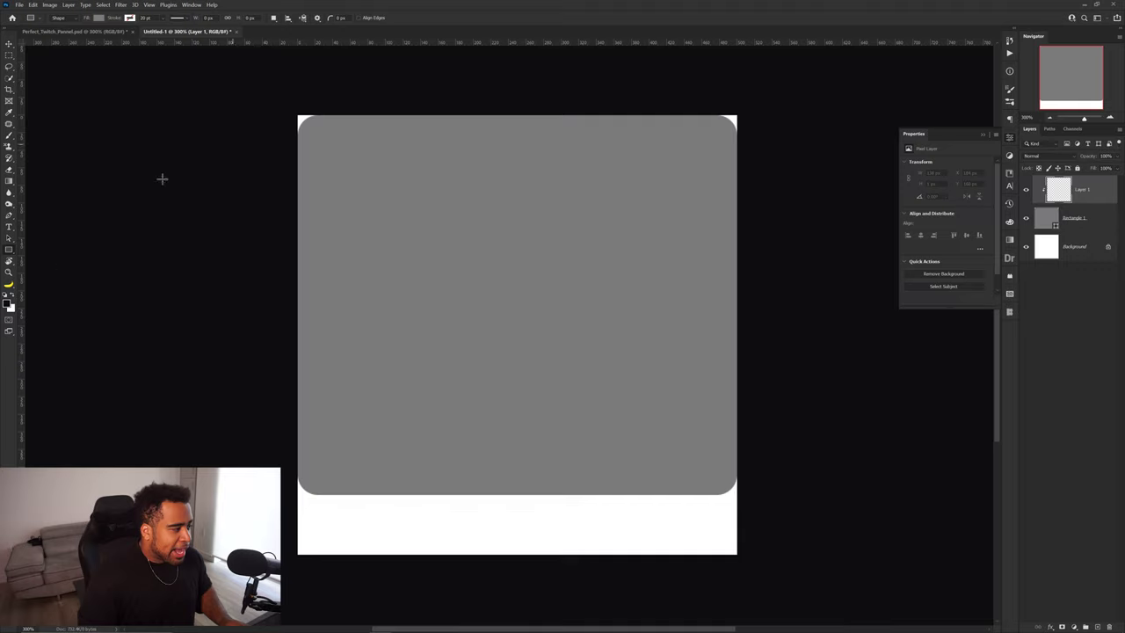
# Step: Paint the clipped layer solid black (000000) with a large soft brush, covering the whole rectangle, and compare it with the layer hidden
pyautogui.click(9, 304)
pyautogui.click(703, 332)
pyautogui.click(672, 380)
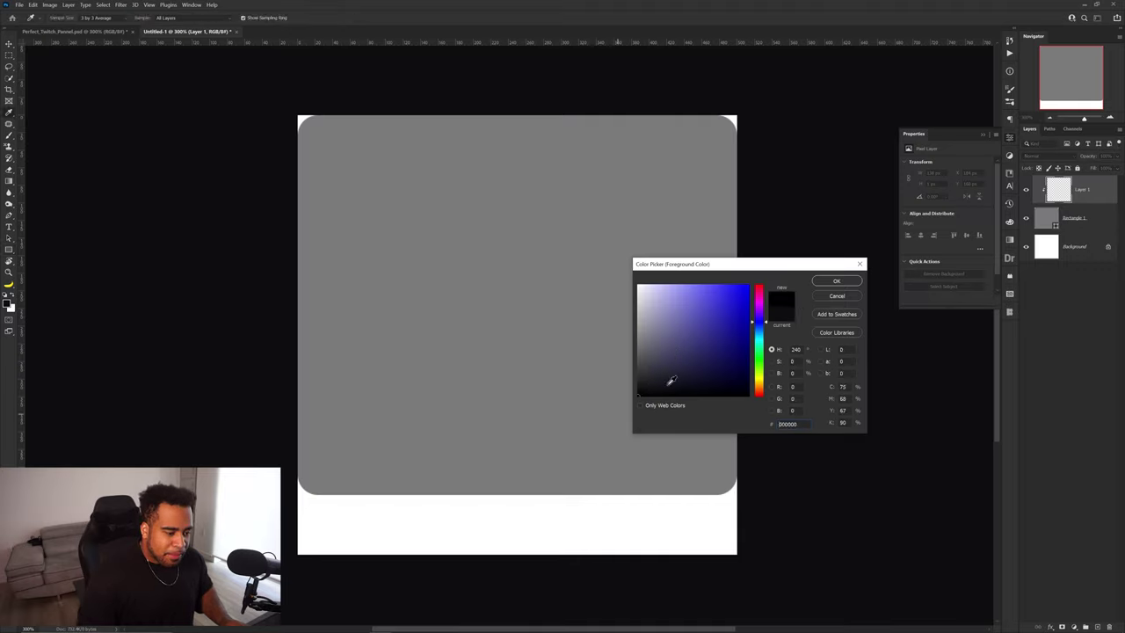
pyautogui.click(836, 280)
pyautogui.press('b')
pyautogui.rightClick(625, 252)
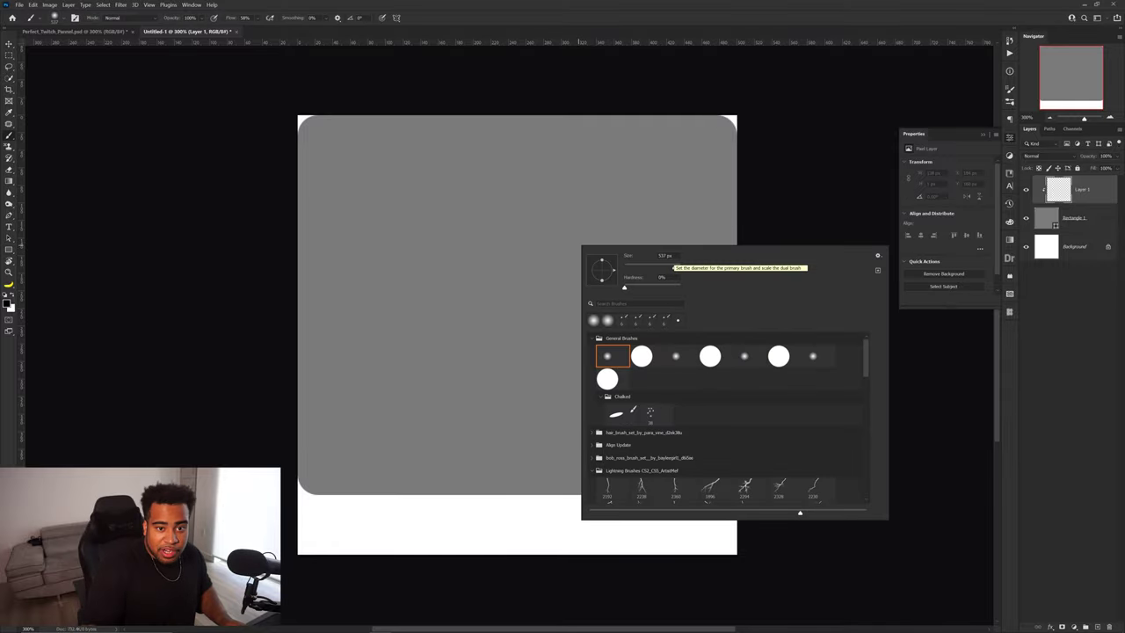
pyautogui.moveTo(533, 150)
pyautogui.mouseDown()
pyautogui.moveTo(321, 175)
pyautogui.moveTo(798, 175)
pyautogui.moveTo(594, 317)
pyautogui.moveTo(544, 569)
pyautogui.mouseUp()
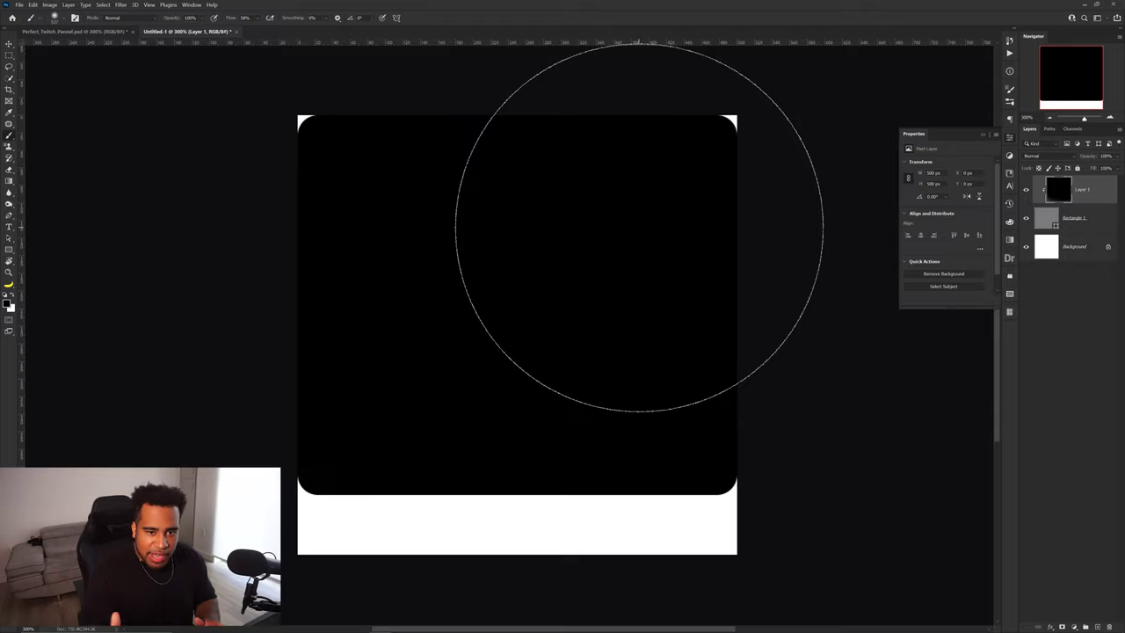
pyautogui.click(1025, 190)
pyautogui.click(1025, 190)
# Step: Add a second layer above the black one and clip it to the rectangle with a clipping mask
pyautogui.click(1098, 625)
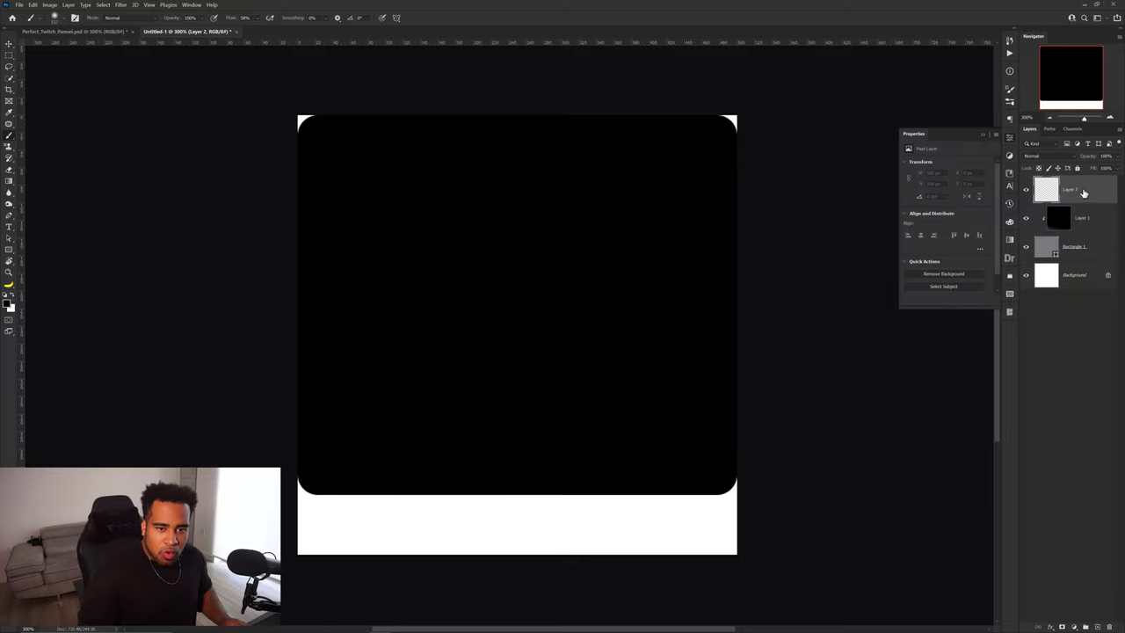
pyautogui.rightClick(1084, 193)
pyautogui.click(1063, 366)
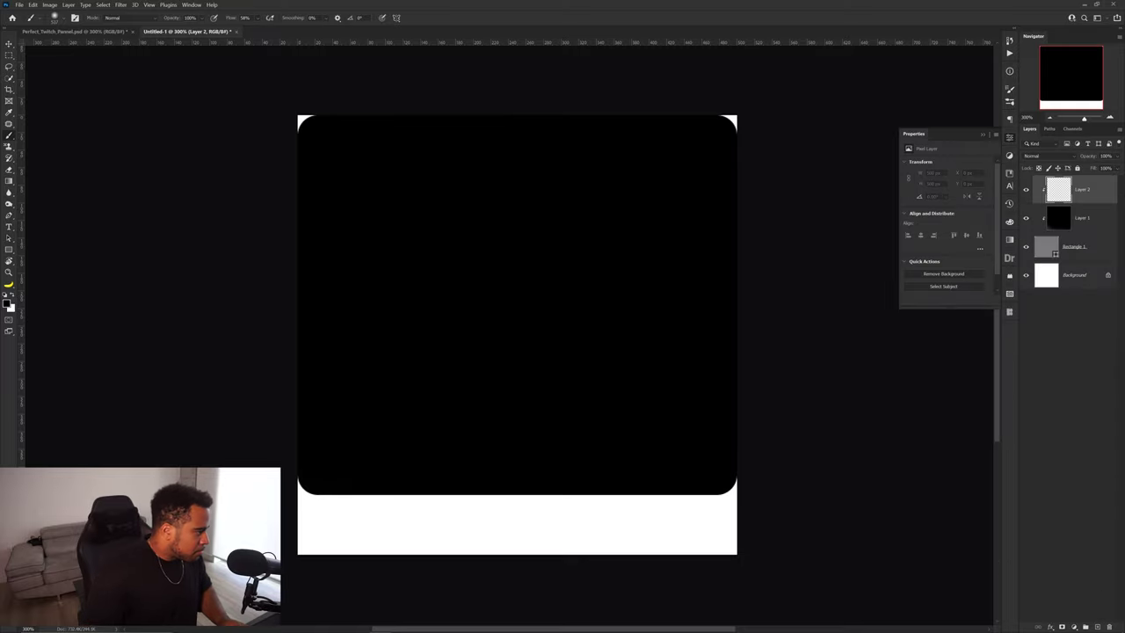
# Step: Paint a soft dark gray (191919) glow over the upper-left area of the panel on the new clipped layer
pyautogui.click(8, 302)
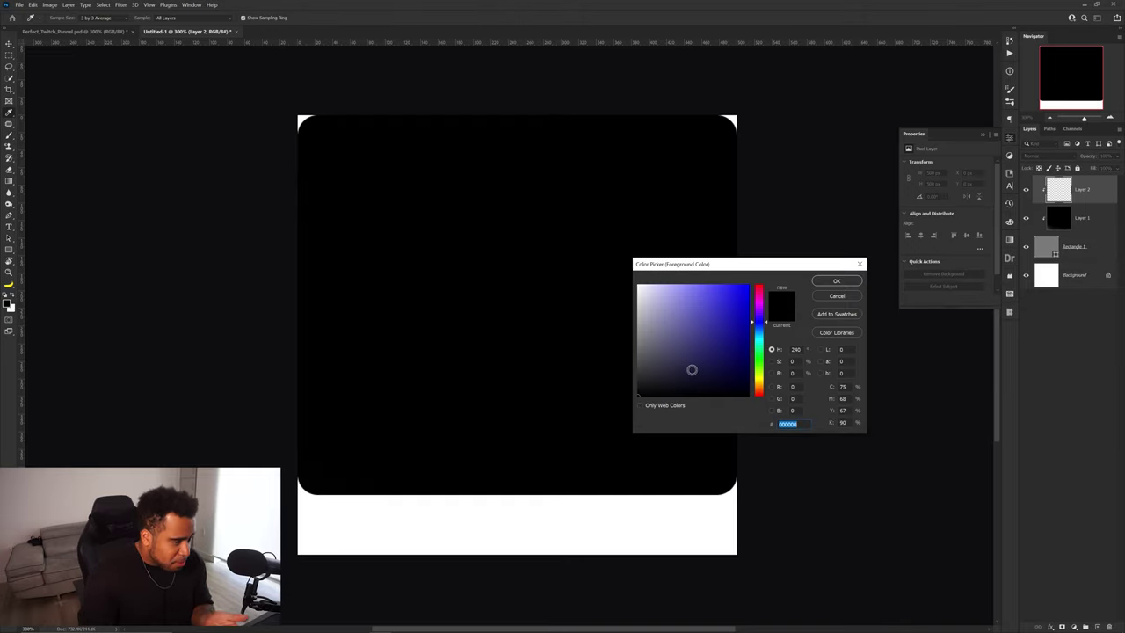
pyautogui.click(635, 384)
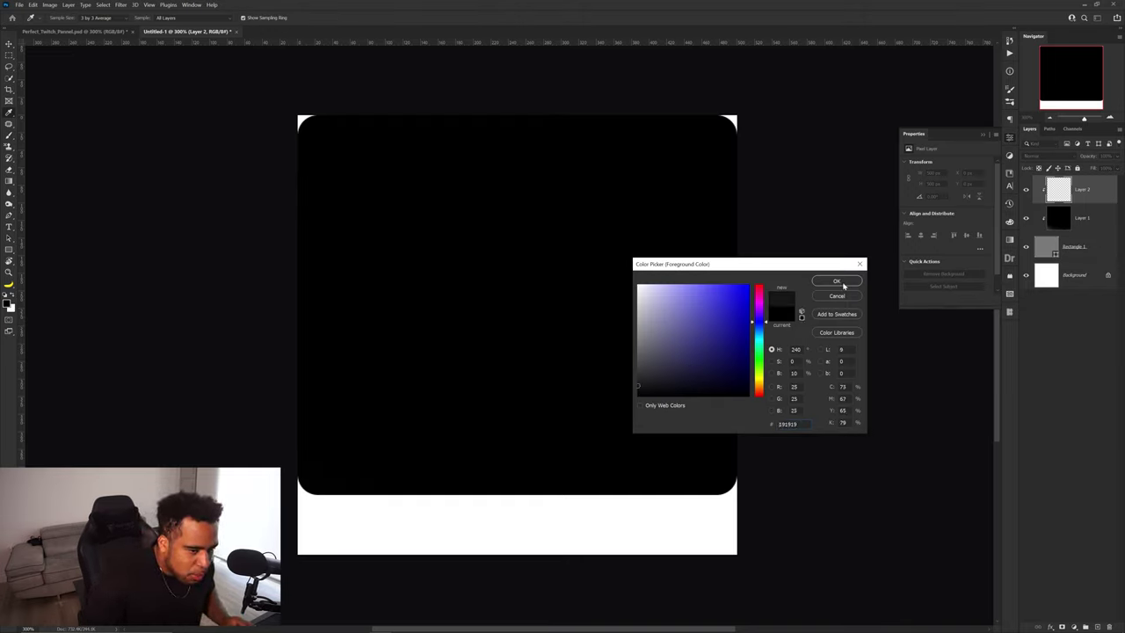
pyautogui.click(838, 281)
pyautogui.moveTo(440, 175)
pyautogui.mouseDown()
pyautogui.moveTo(306, 201)
pyautogui.moveTo(419, 170)
pyautogui.mouseUp()
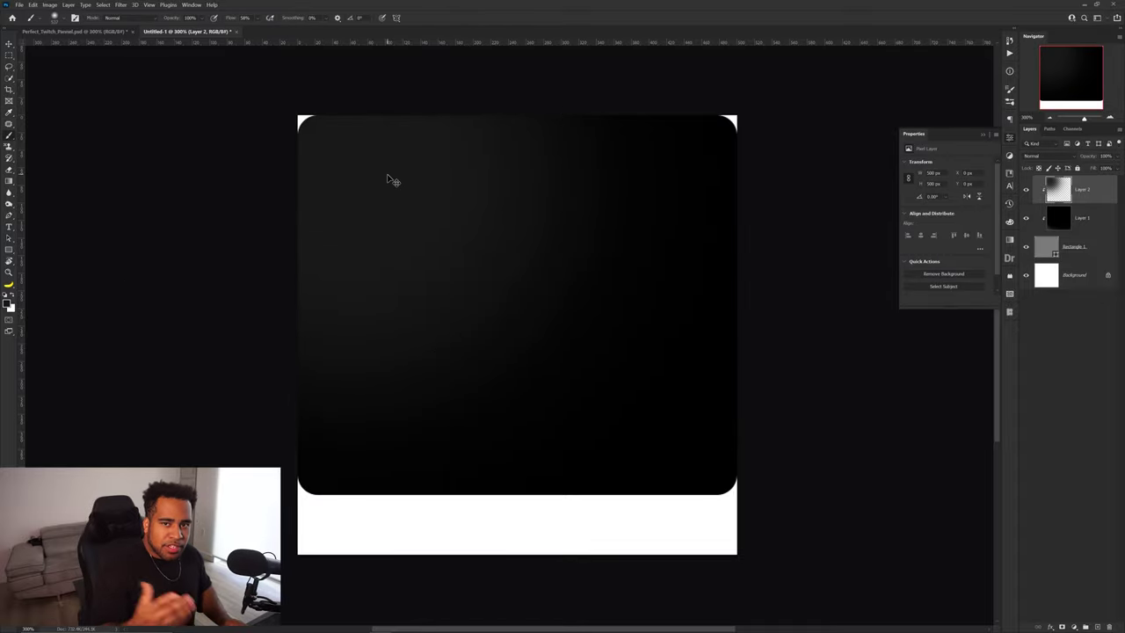
# Step: Undo the upper-left glow and repaint softer dark gray glows at the panel's left, right and bottom edges
pyautogui.hotkey('ctrl', 'z')
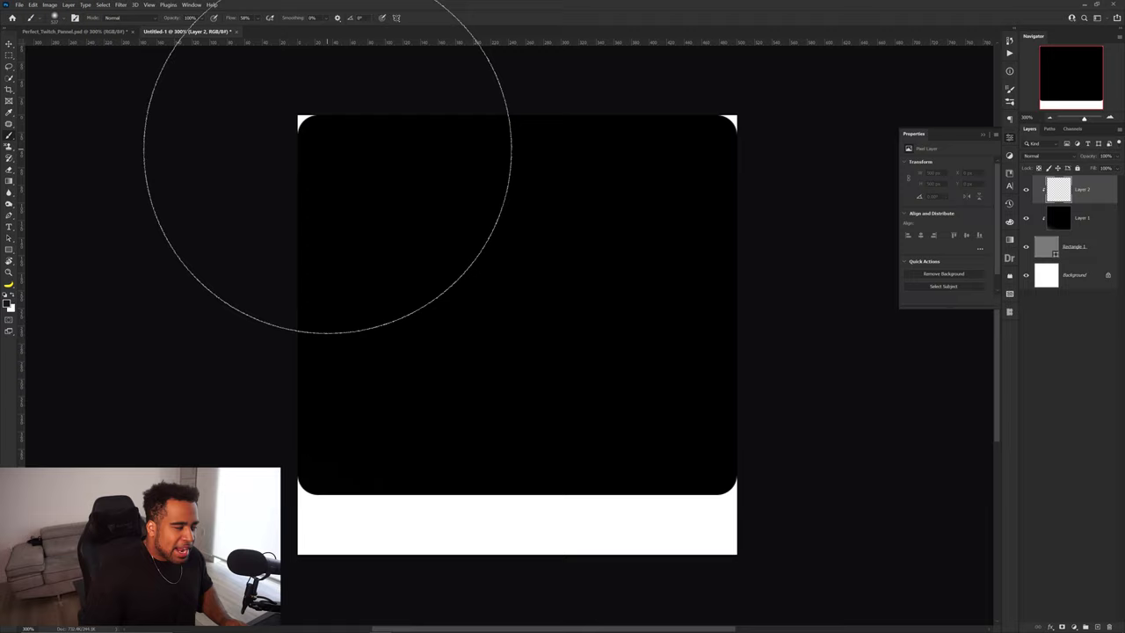
pyautogui.click(9, 304)
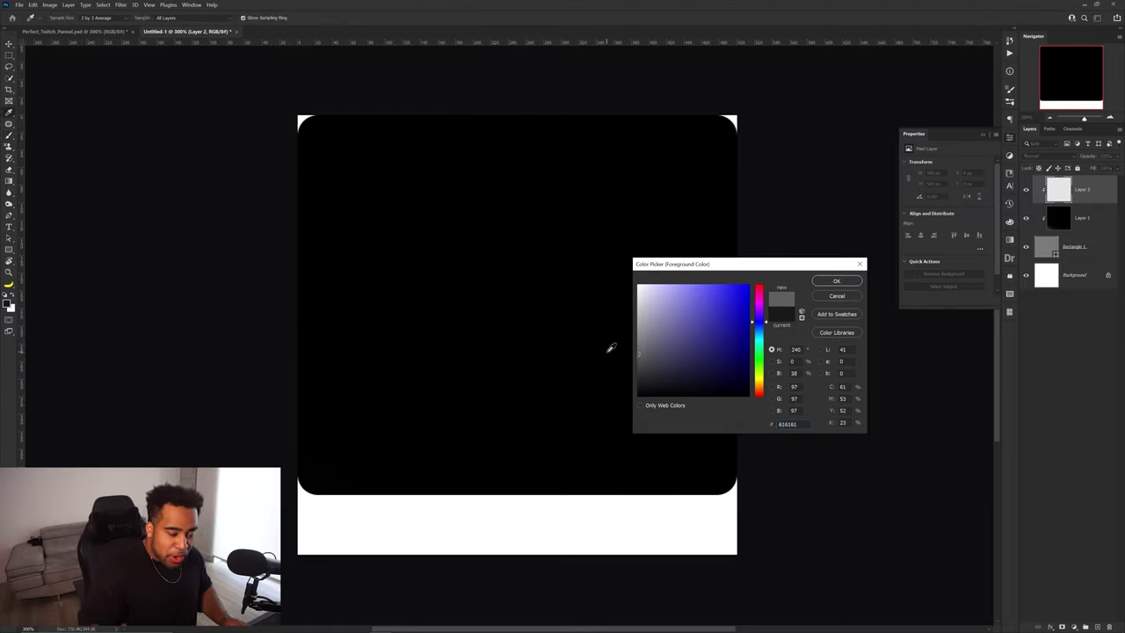
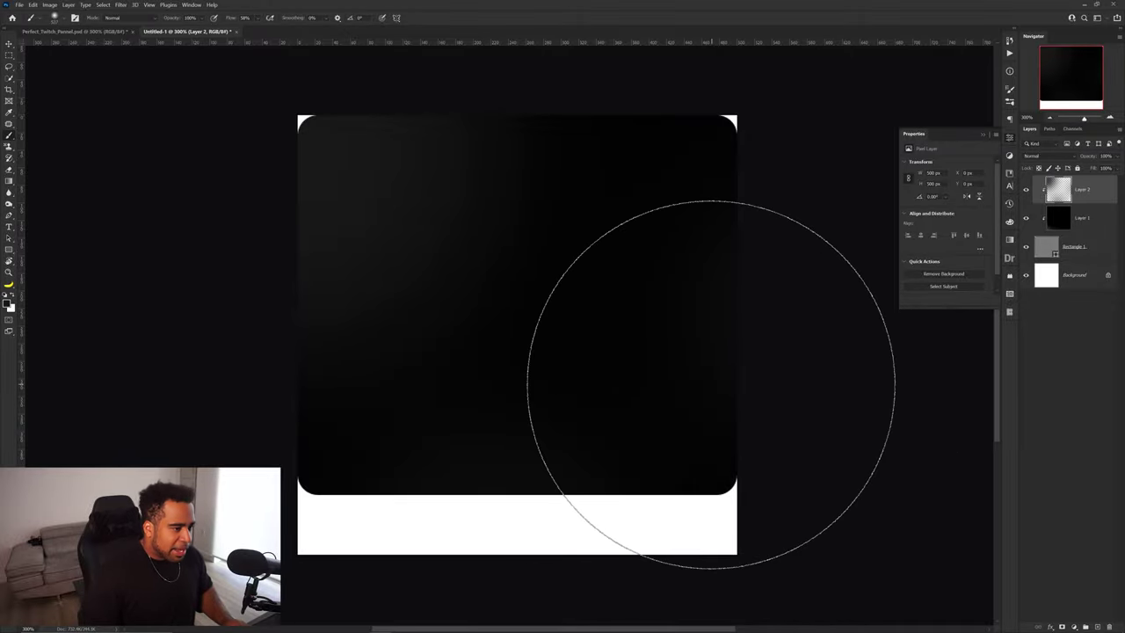
# Step: Capture the canvas area as a screenshot, mark the glow centers in red at the panel's left, right and bottom edges, and copy it
pyautogui.press('Print')
pyautogui.moveTo(240, 98); pyautogui.dragTo(886, 520)
pyautogui.moveTo(295, 203); pyautogui.dragTo(297, 211)
pyautogui.moveTo(739, 281); pyautogui.dragTo(743, 288)
pyautogui.moveTo(486, 527); pyautogui.dragTo(494, 531)
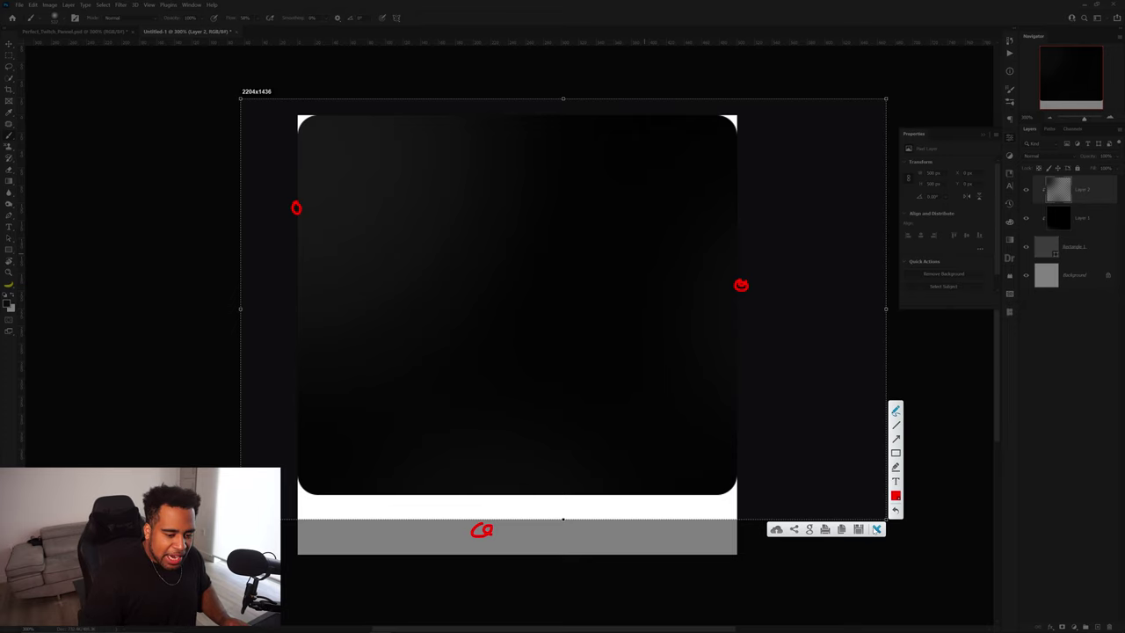
pyautogui.hotkey('ctrl', 'c')
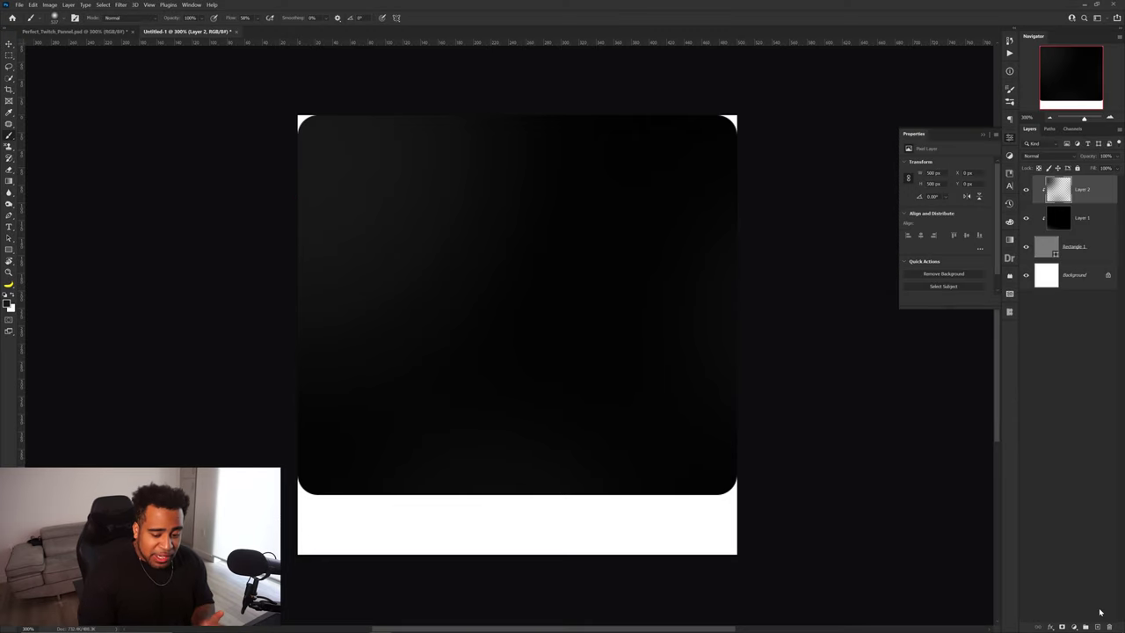
# Step: Add a third layer above the dark gray glow layer and clip it to the rectangle with a clipping mask
pyautogui.click(1099, 626)
pyautogui.rightClick(1079, 200)
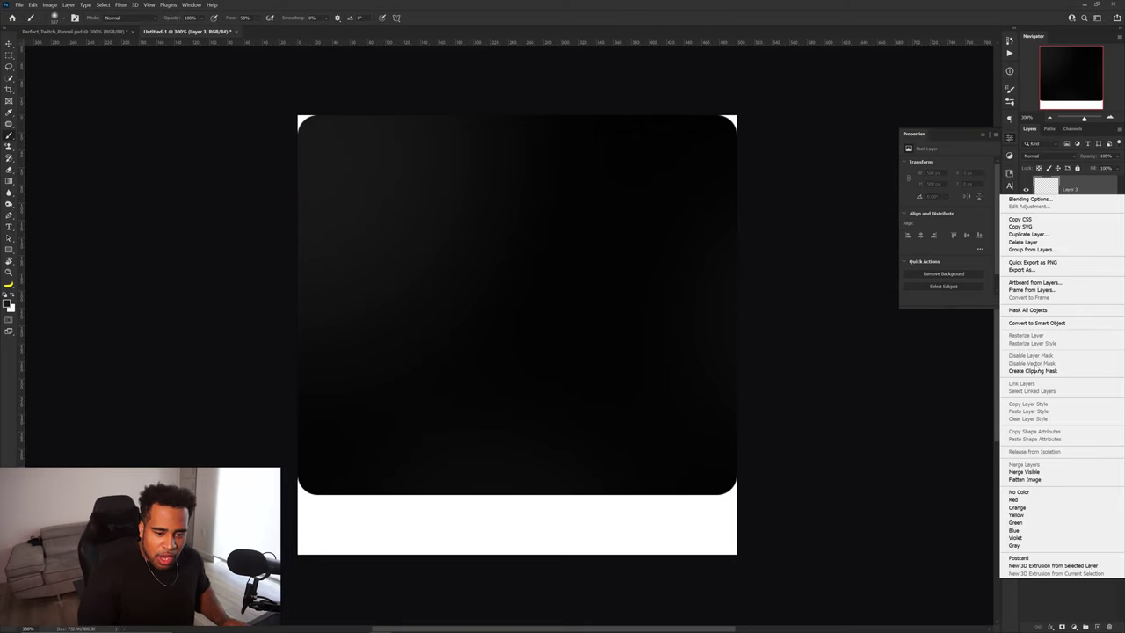
pyautogui.click(1033, 371)
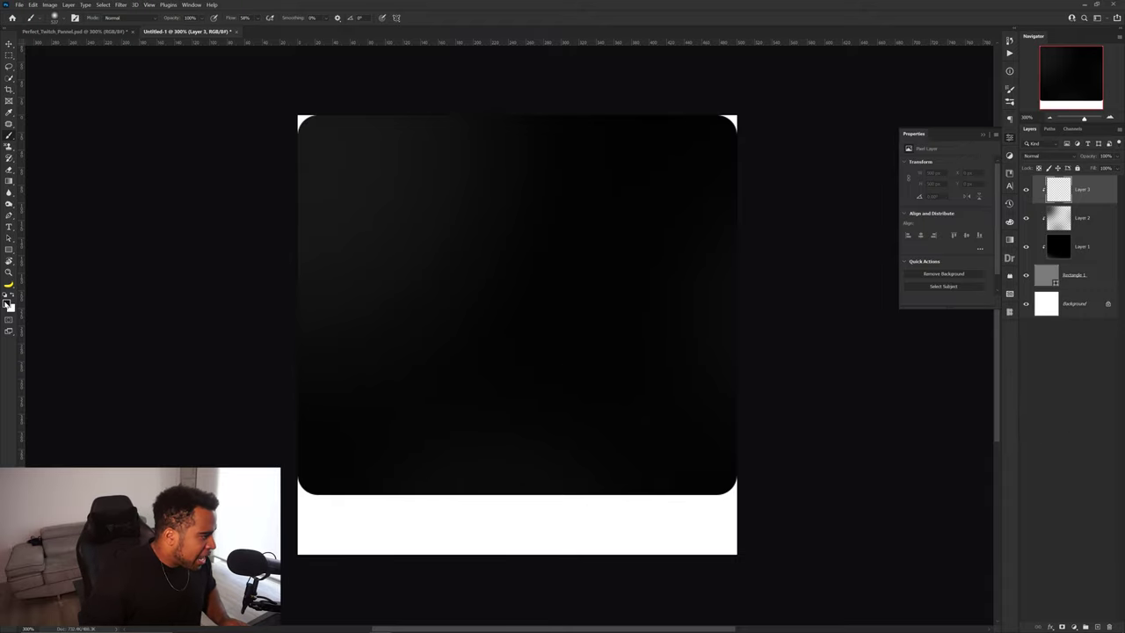
# Step: Paint soft lighter gray (5e5e5e) glows over the panel's upper-left and lower-right corners on the new clipped layer
pyautogui.click(8, 303)
pyautogui.moveTo(645, 369); pyautogui.dragTo(621, 357)
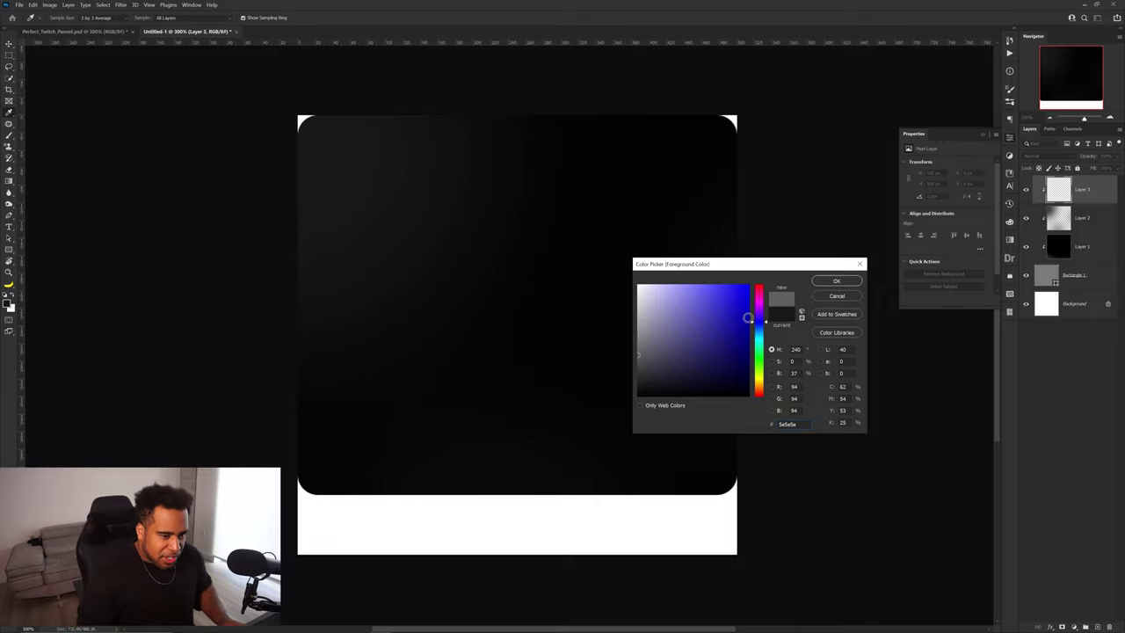
pyautogui.click(837, 280)
pyautogui.moveTo(356, 210)
pyautogui.mouseDown()
pyautogui.moveTo(324, 164)
pyautogui.moveTo(354, 235)
pyautogui.mouseUp()
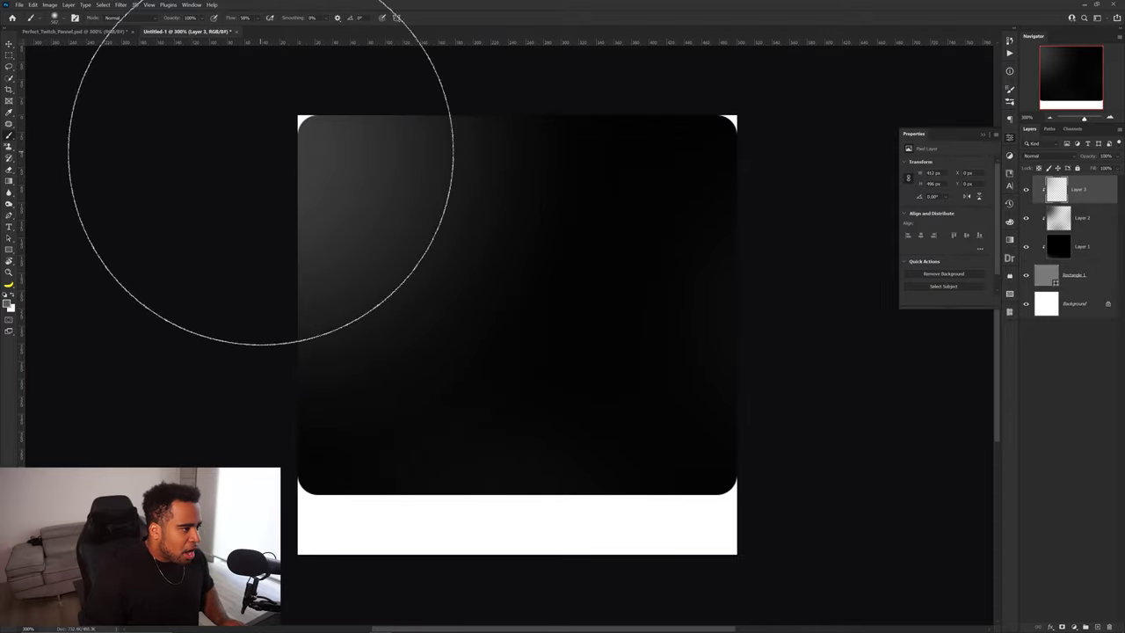
pyautogui.click(356, 86)
pyautogui.hotkey('ctrl', 'z')
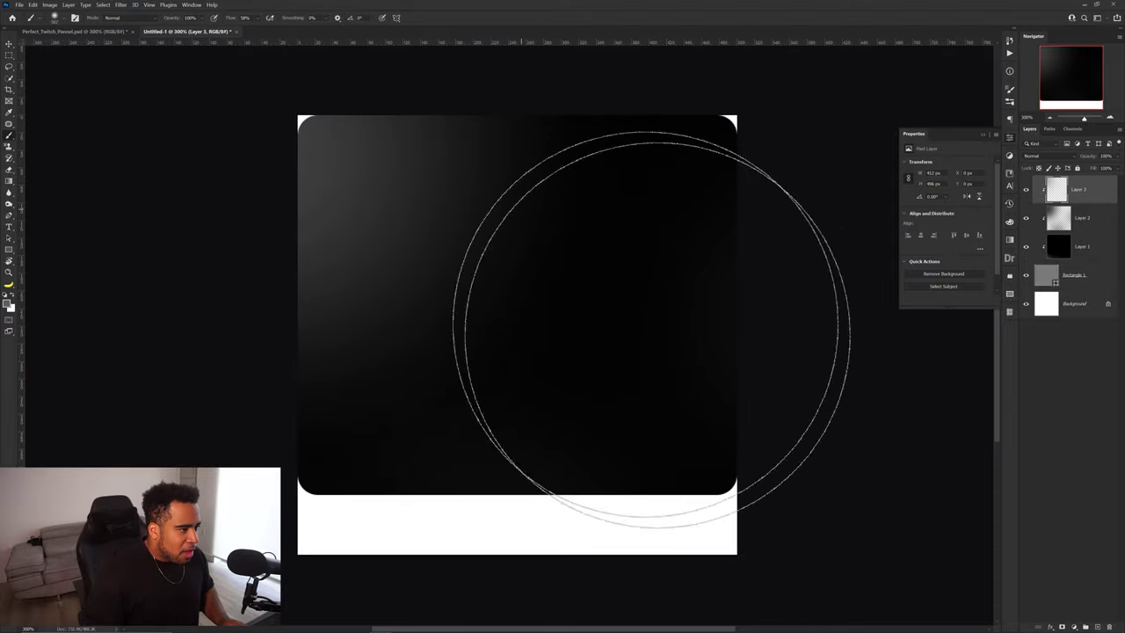
pyautogui.click(737, 591)
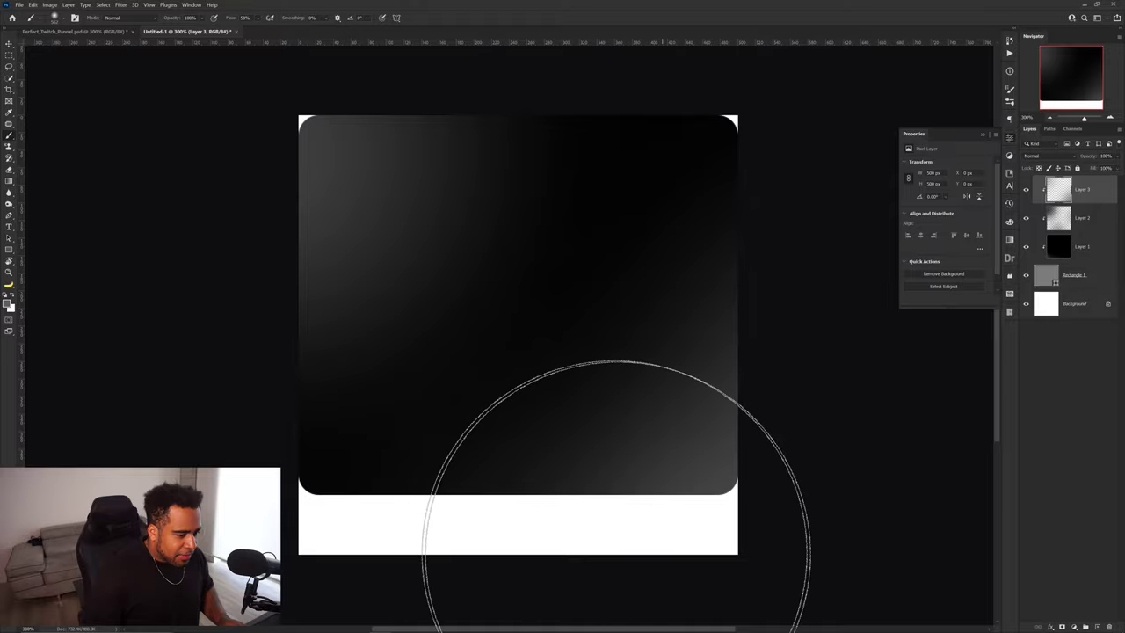
# Step: Soften the lighter gray glows on the top clipped layer with a large, low-opacity Eraser
pyautogui.scroll(-2, 616, 588)
pyautogui.scroll(-3, 697, 465)
pyautogui.moveTo(724, 487); pyautogui.dragTo(694, 394)
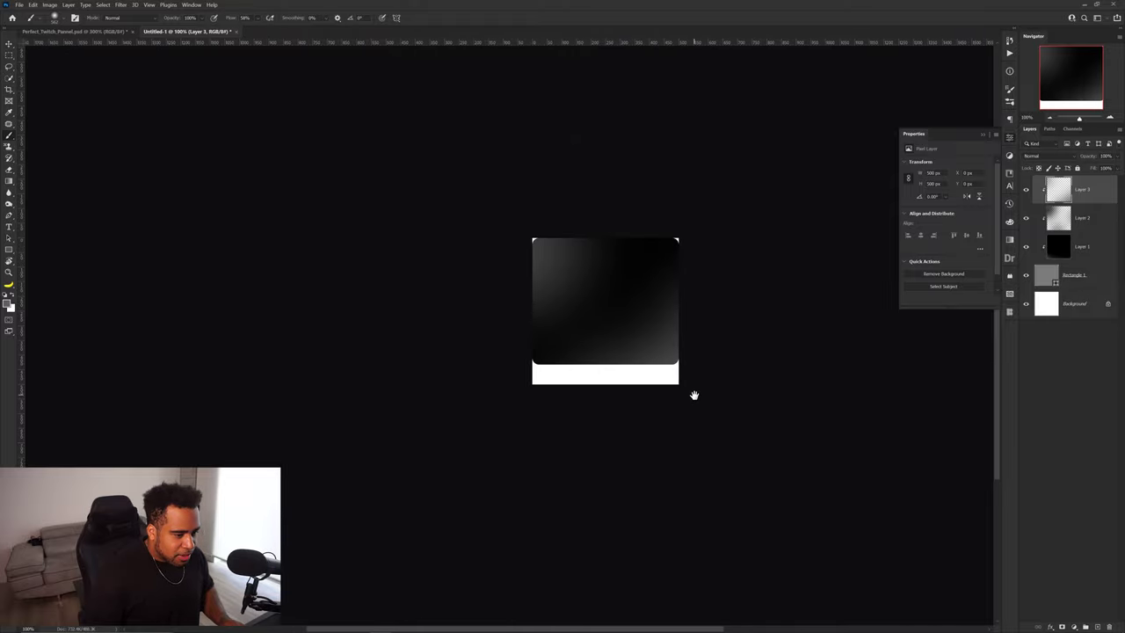
pyautogui.scroll(2, 667, 303)
pyautogui.press('e')
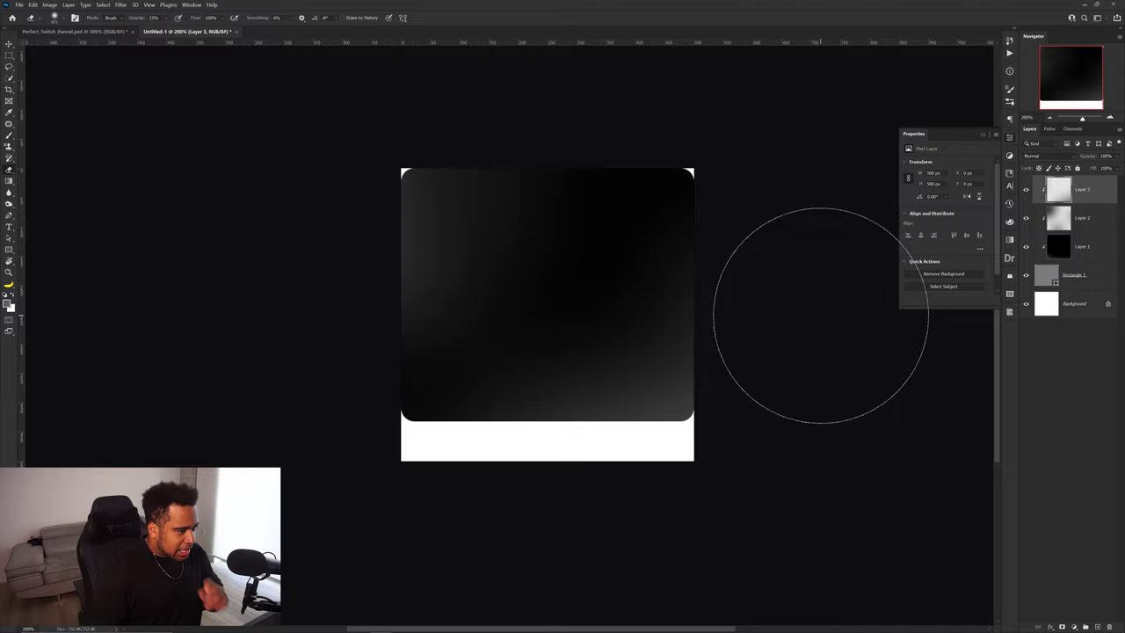
# Step: Add 0.8% Gaussian monochromatic noise to the lighter gray glow layer
pyautogui.press('v')
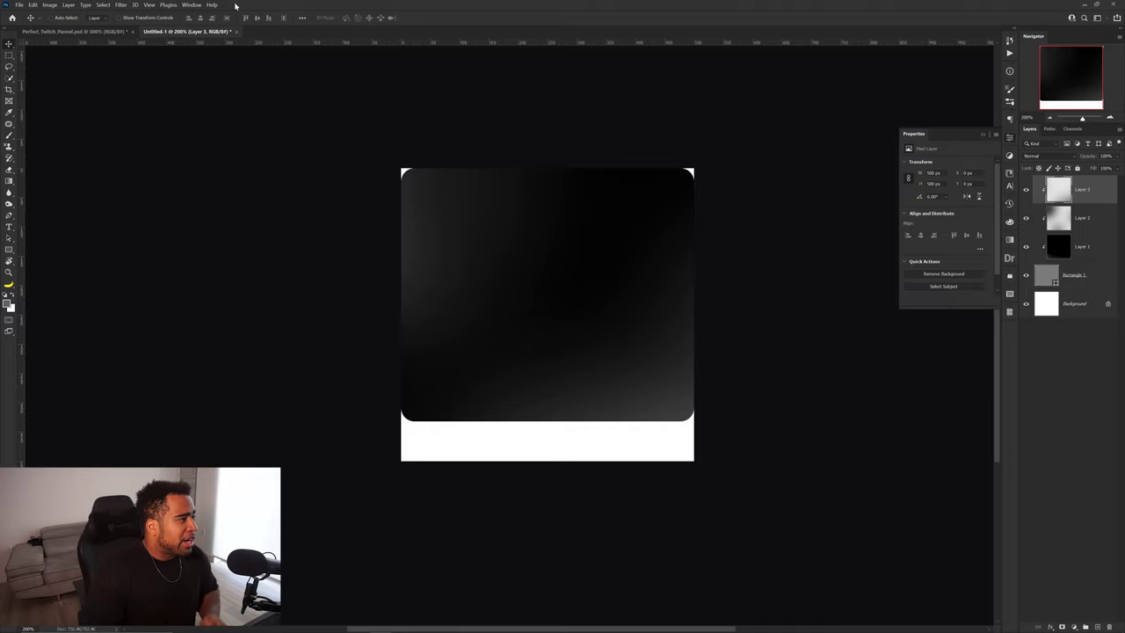
pyautogui.click(128, 5)
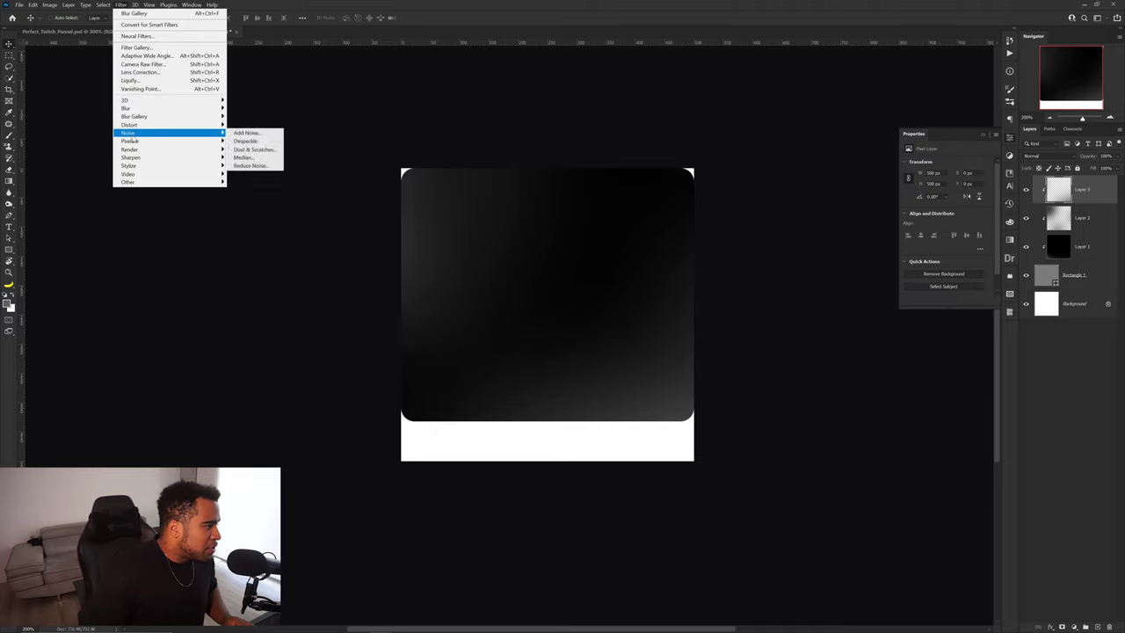
pyautogui.click(247, 133)
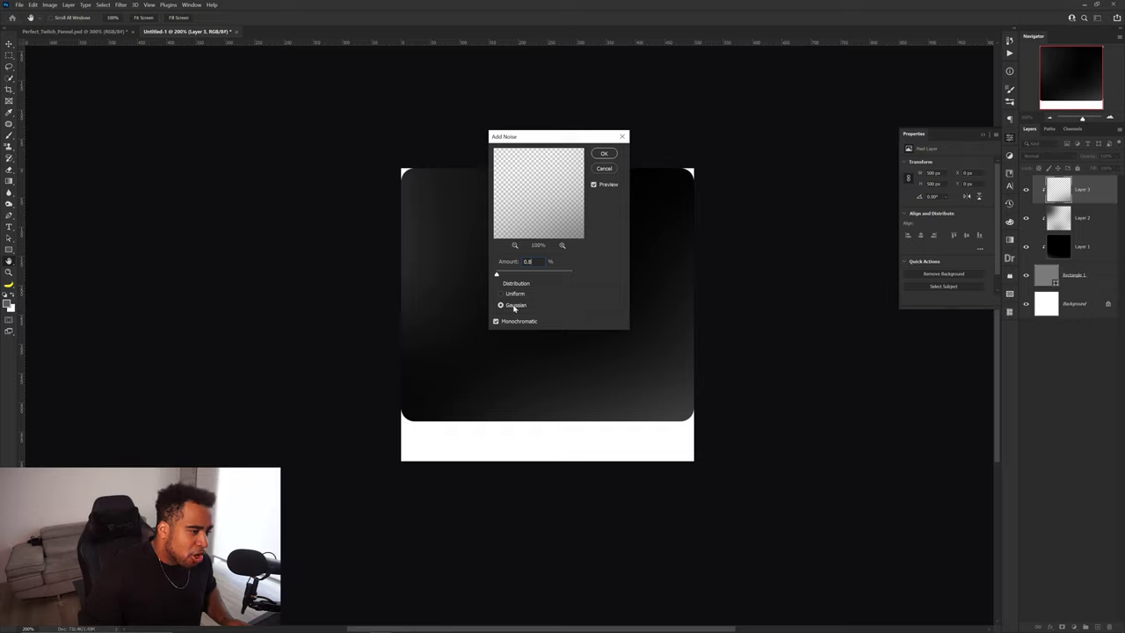
pyautogui.click(603, 153)
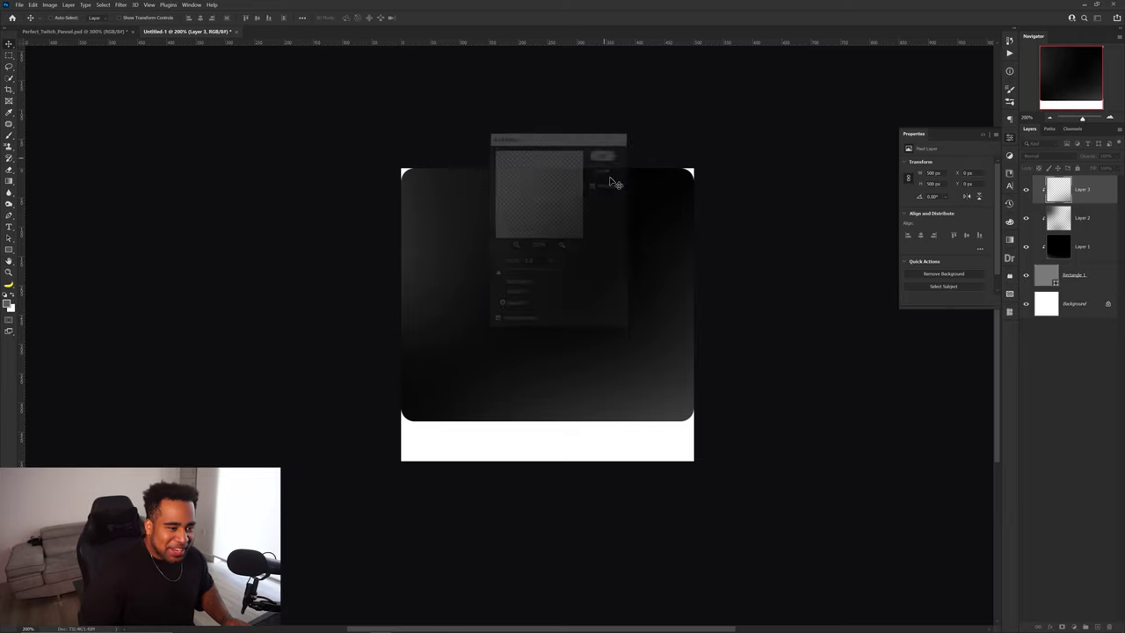
# Step: Compare the panel's lower-right corner up close with the lighter glow layer hidden and shown
pyautogui.scroll(6, 642, 380)
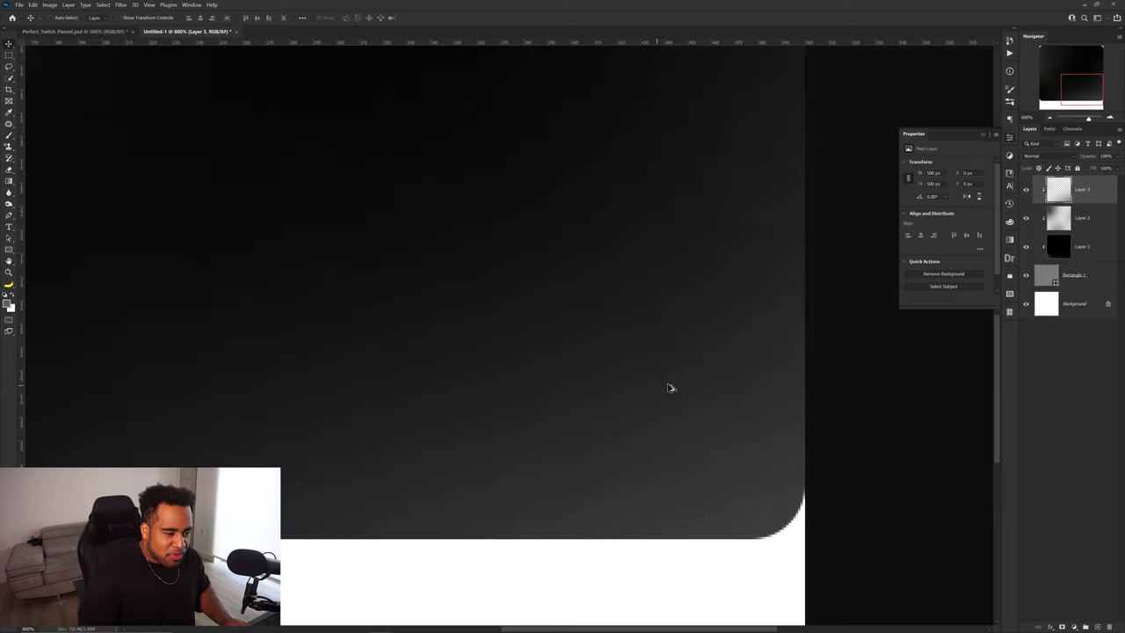
pyautogui.click(1027, 191)
pyautogui.click(1027, 191)
pyautogui.click(1027, 190)
pyautogui.click(1027, 190)
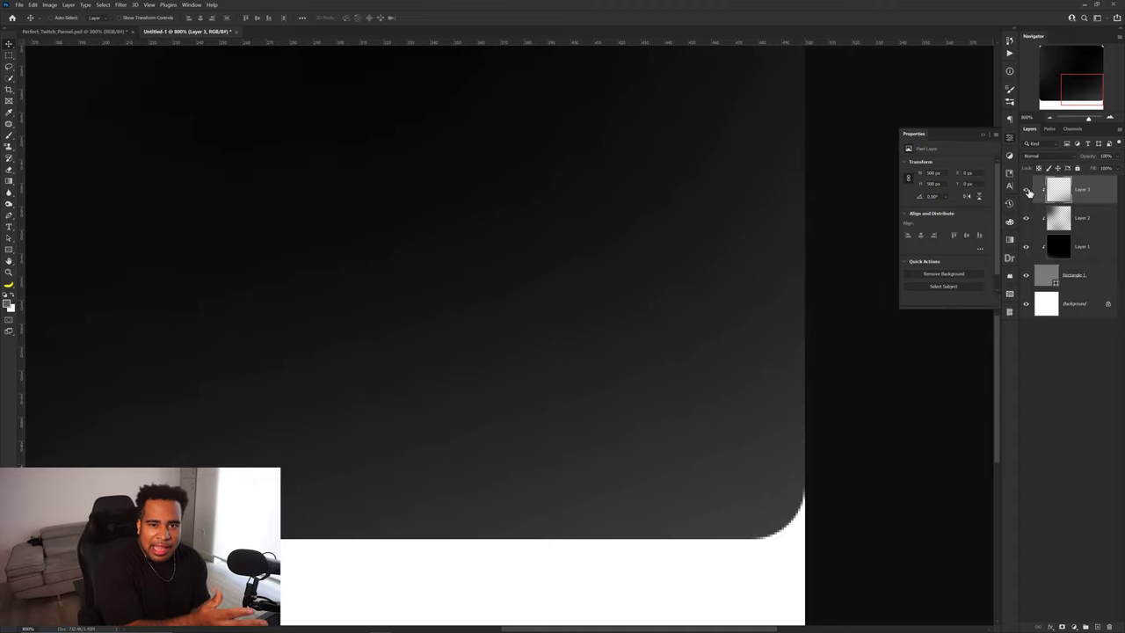
# Step: Add Gaussian monochromatic noise to the solid black clipped layer
pyautogui.click(1065, 251)
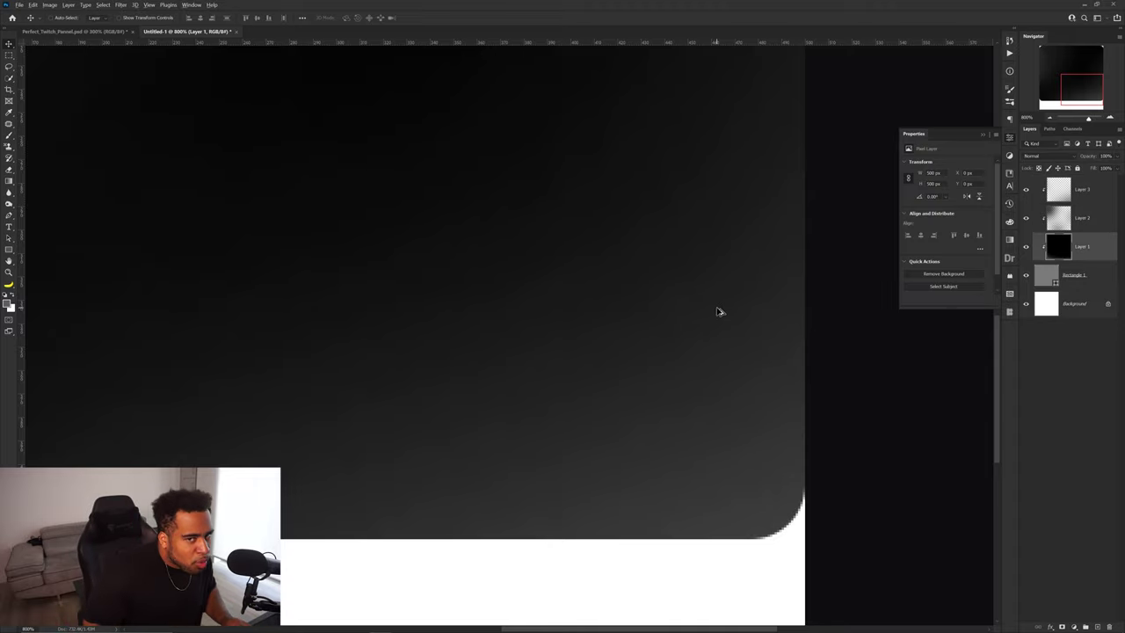
pyautogui.scroll(-1, 719, 312)
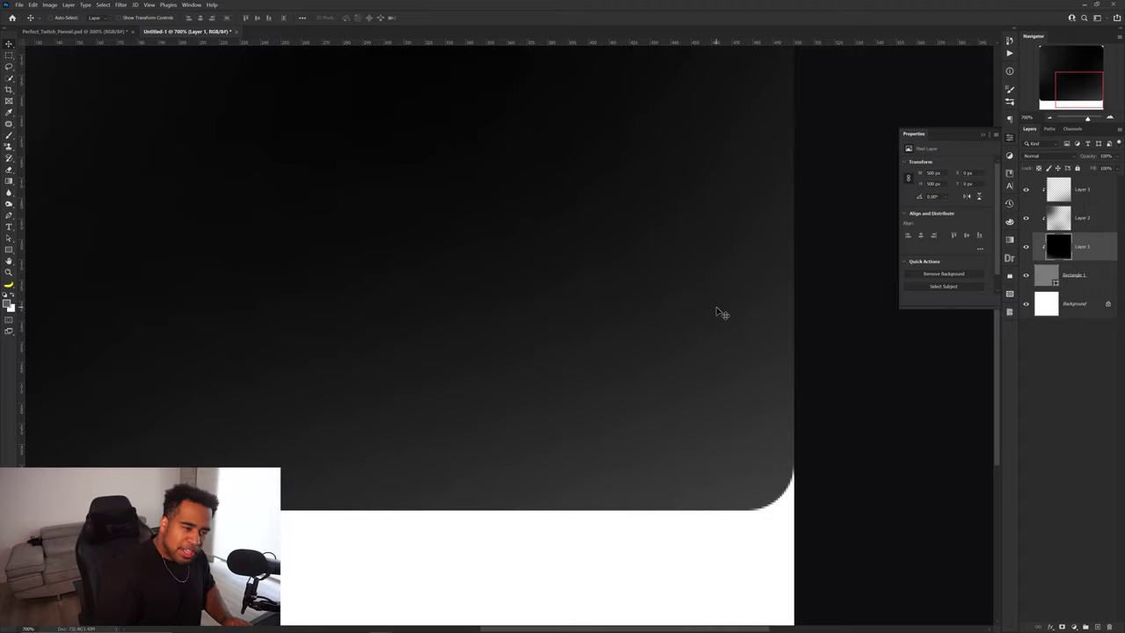
pyautogui.scroll(-5, 712, 305)
pyautogui.scroll(4, 627, 294)
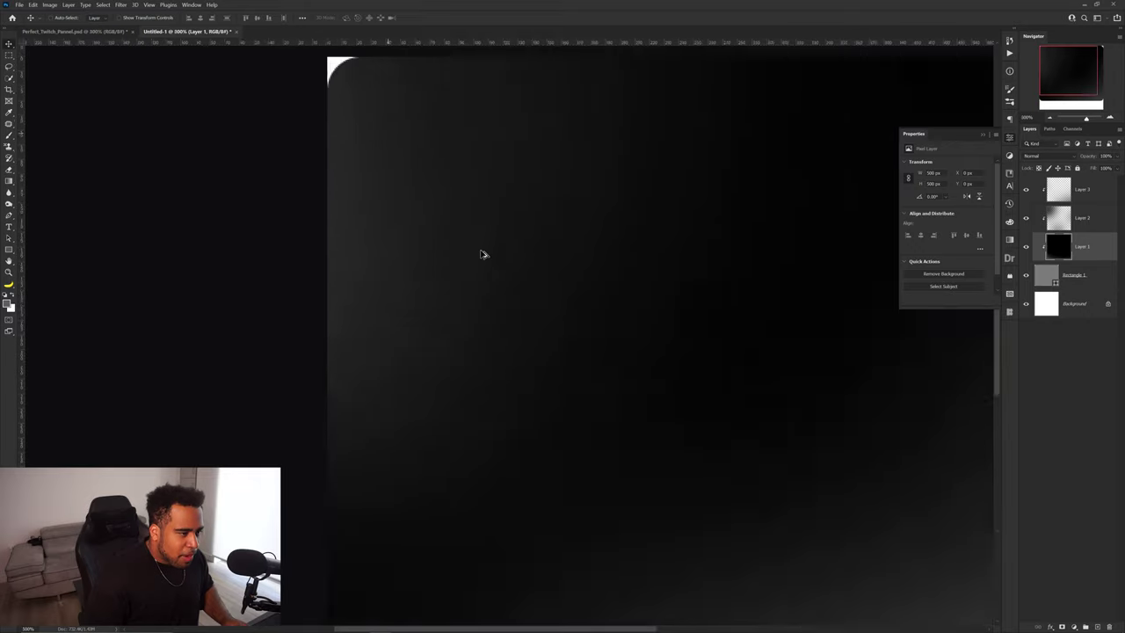
pyautogui.scroll(-2, 422, 218)
pyautogui.click(108, 7)
pyautogui.moveTo(121, 6)
pyautogui.moveTo(176, 133)
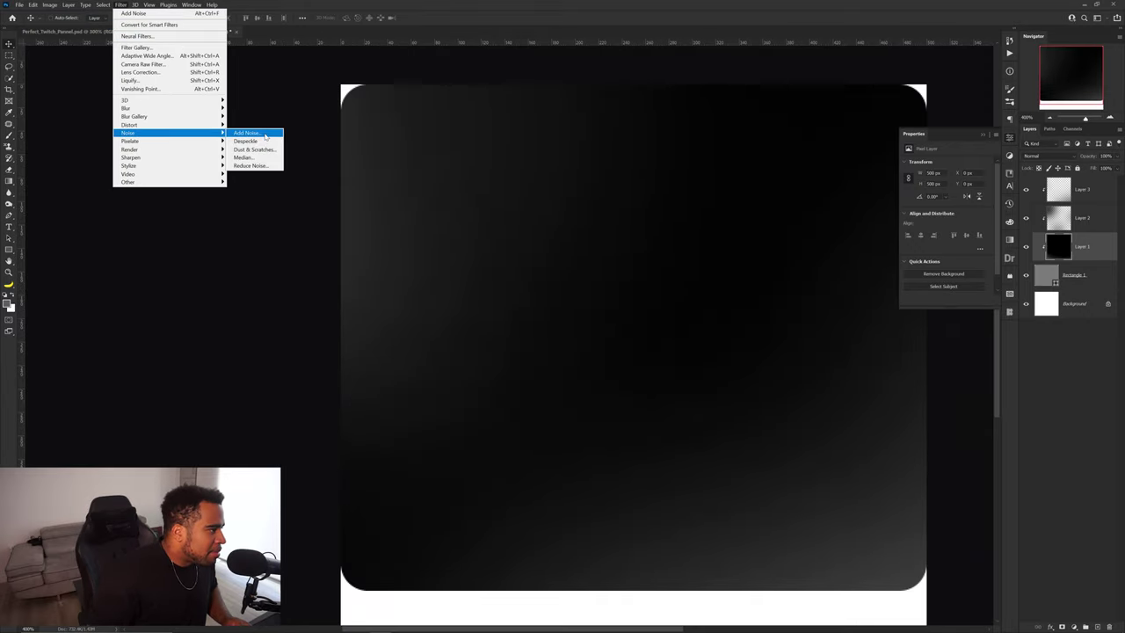
pyautogui.click(250, 135)
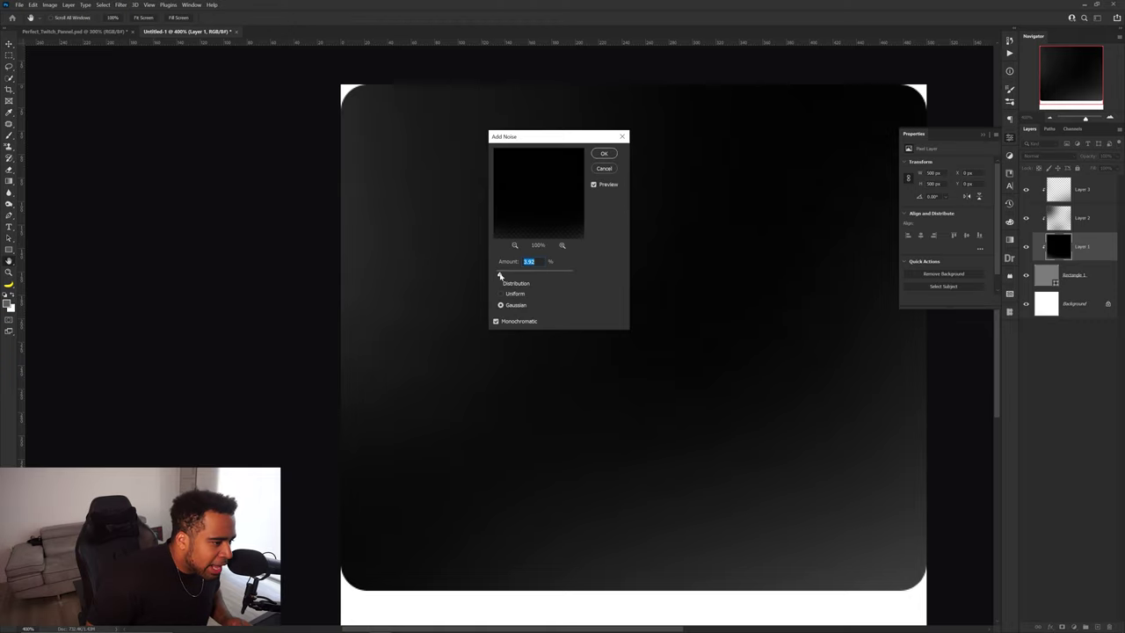